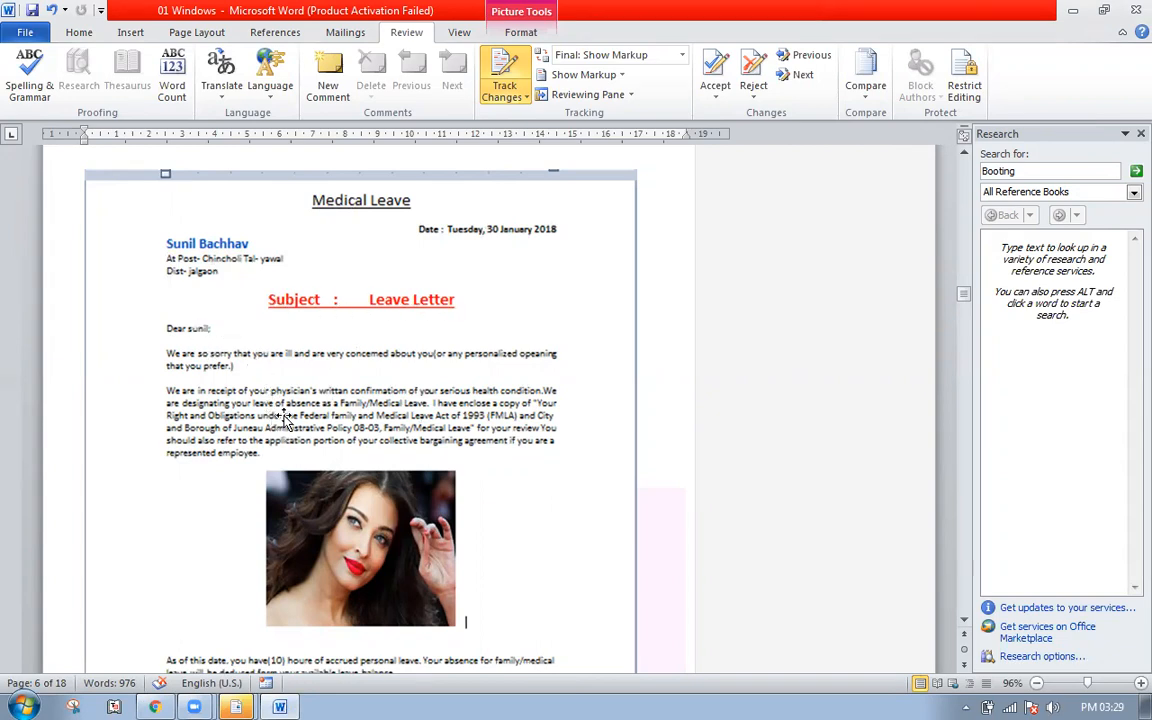
# - Launch WordPad from Start > All Programs > Accessories to get a blank document
pyautogui.scroll(-3, 335, 356)
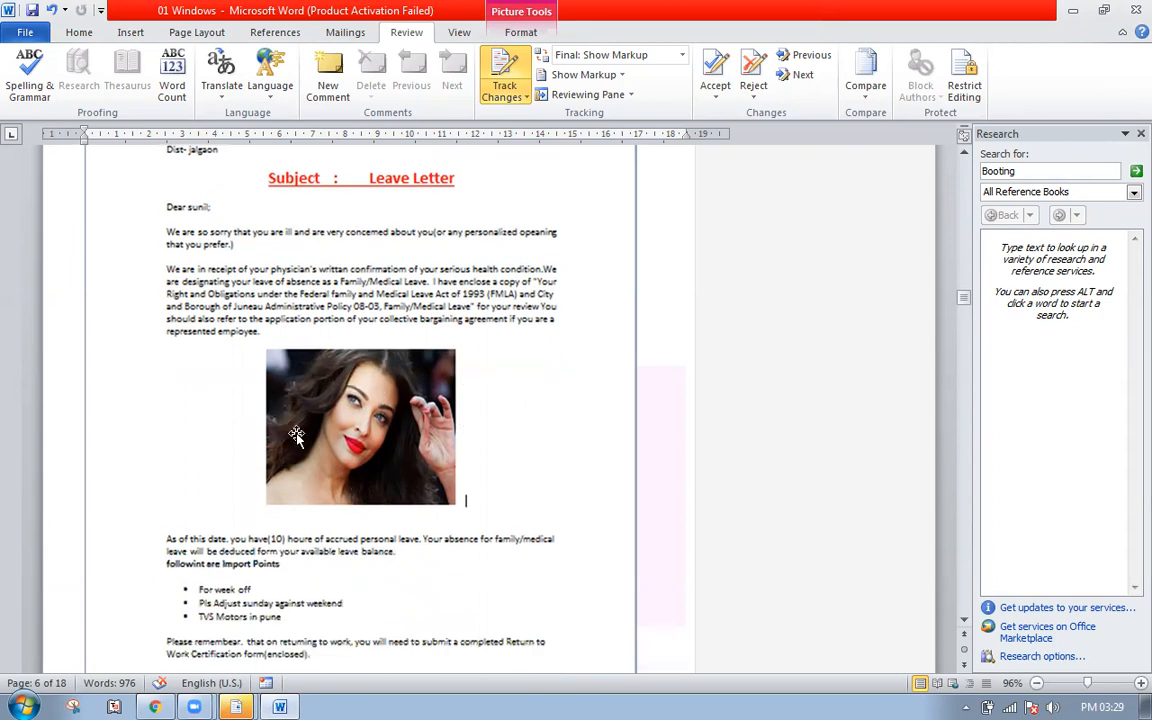
pyautogui.scroll(-3, 372, 348)
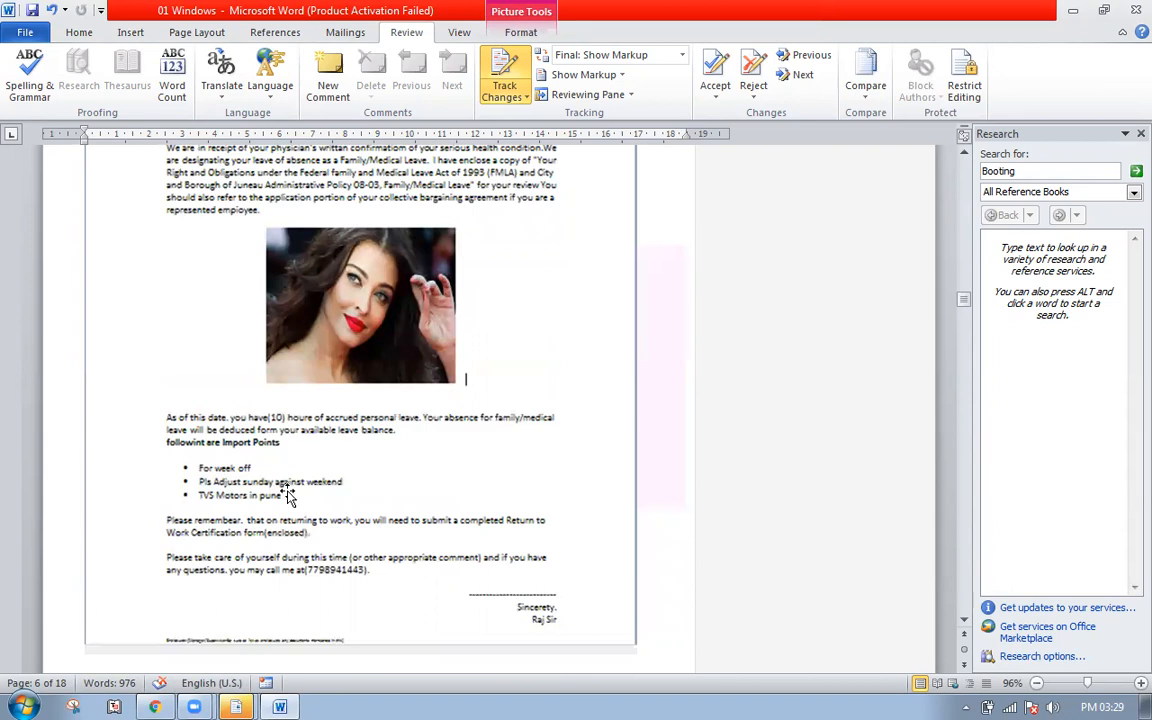
pyautogui.scroll(-4, 338, 397)
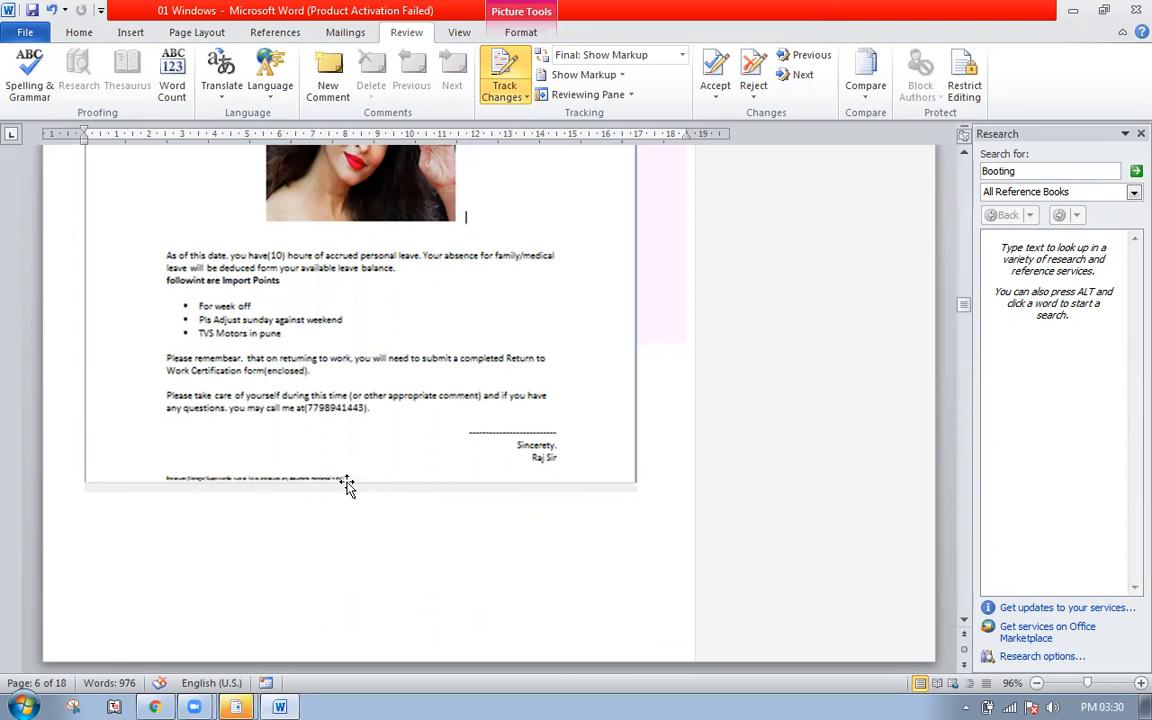
pyautogui.scroll(10, 347, 485)
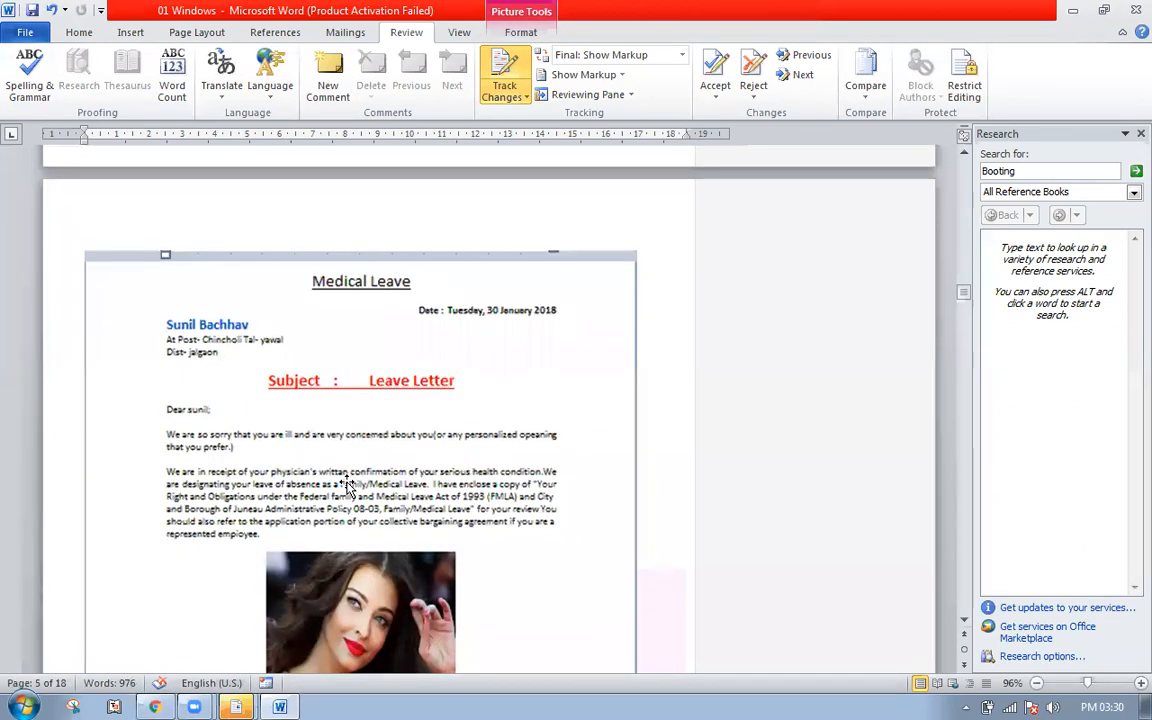
pyautogui.click(16, 706)
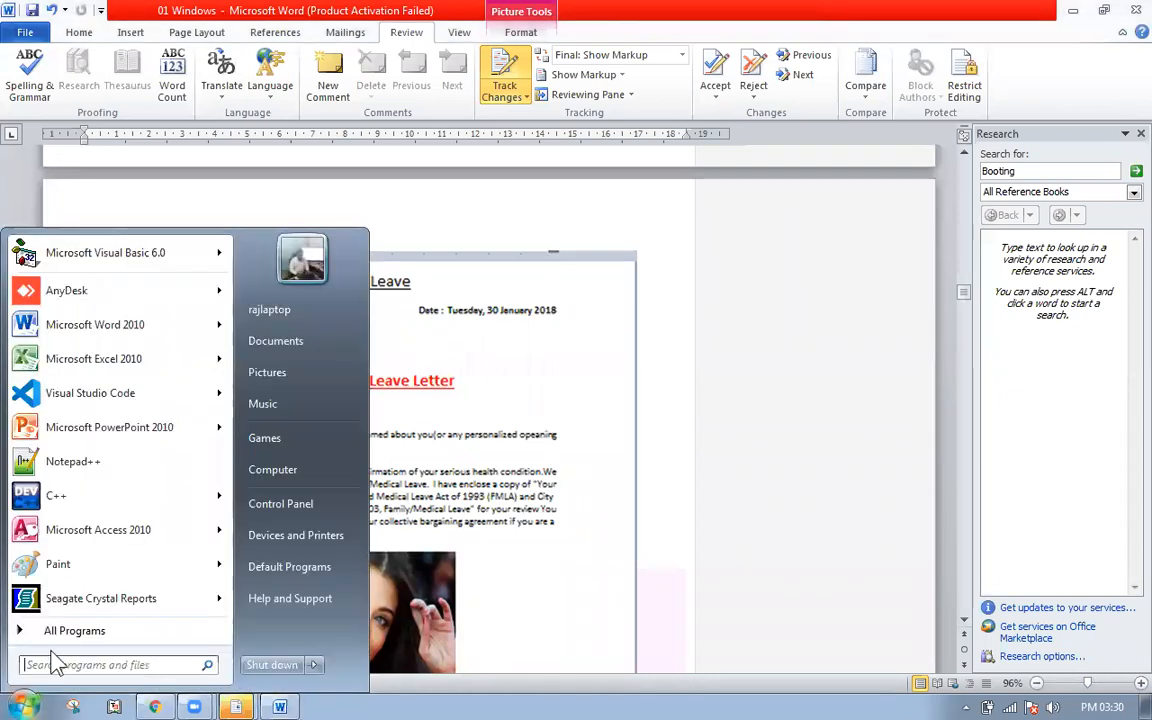
pyautogui.click(78, 631)
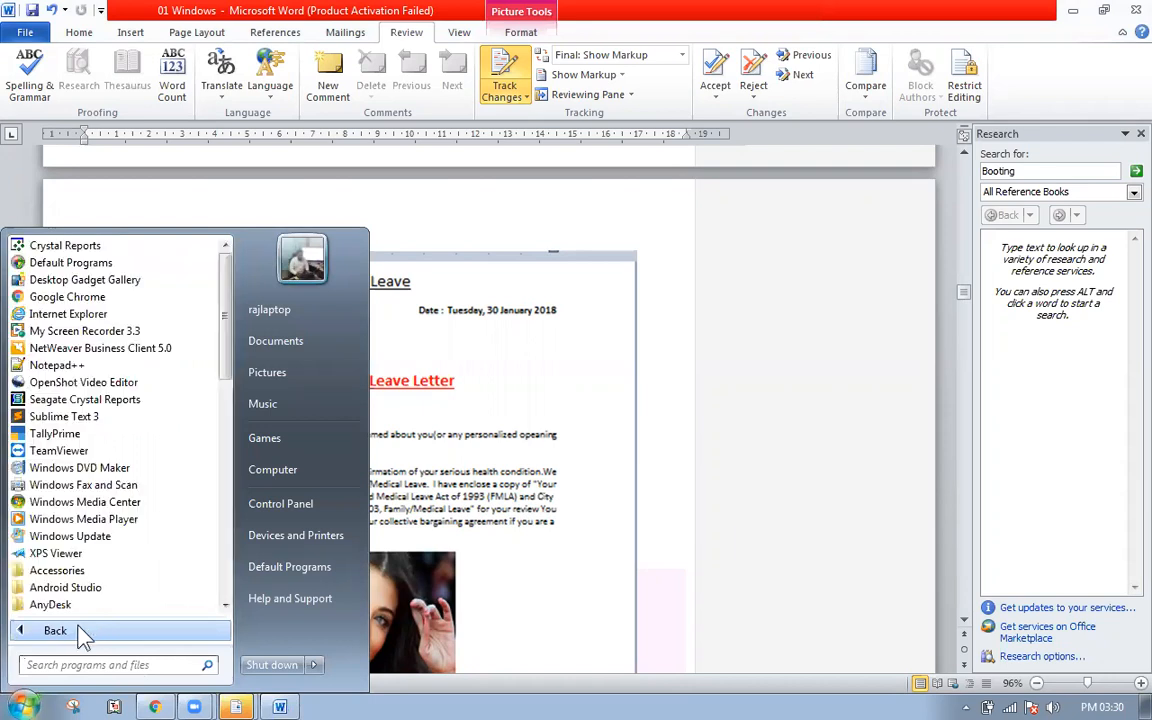
pyautogui.scroll(-1, 110, 480)
pyautogui.scroll(-3, 110, 511)
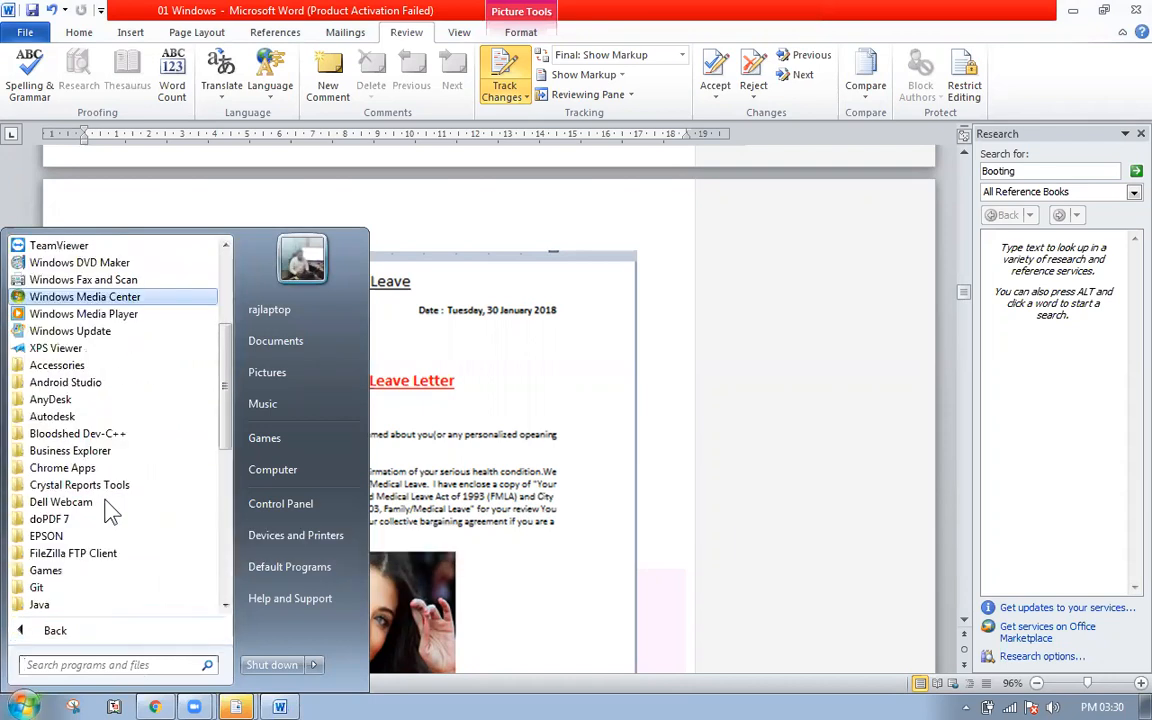
pyautogui.click(85, 366)
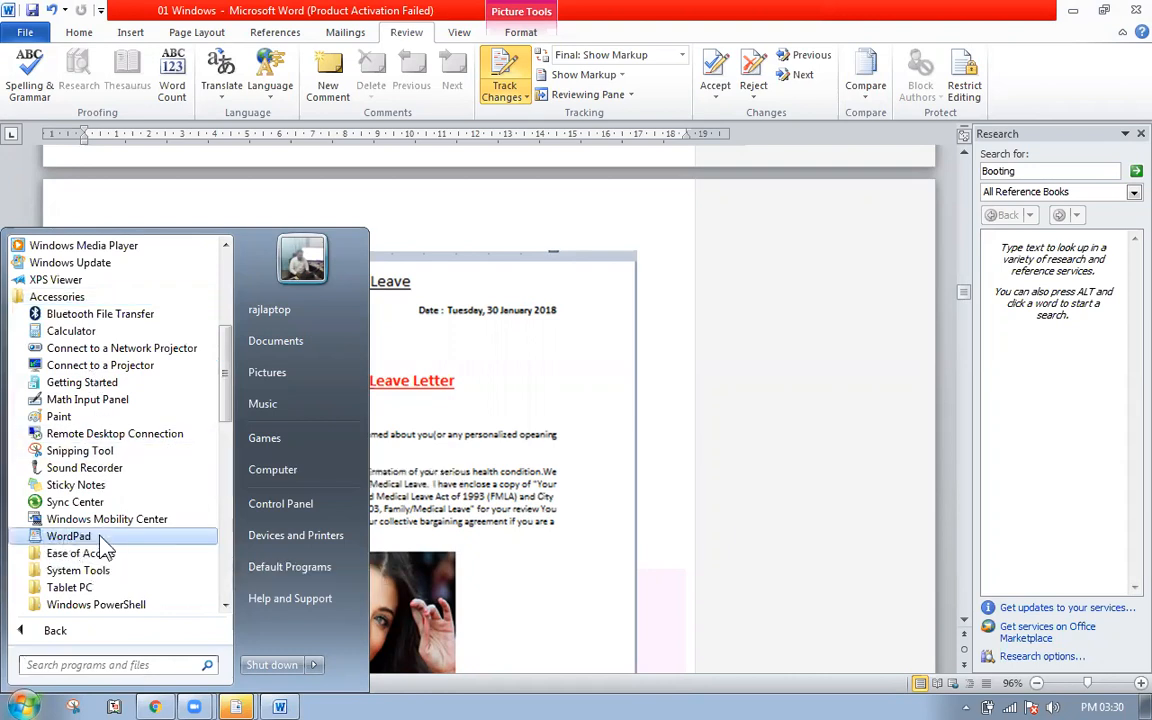
pyautogui.click(68, 536)
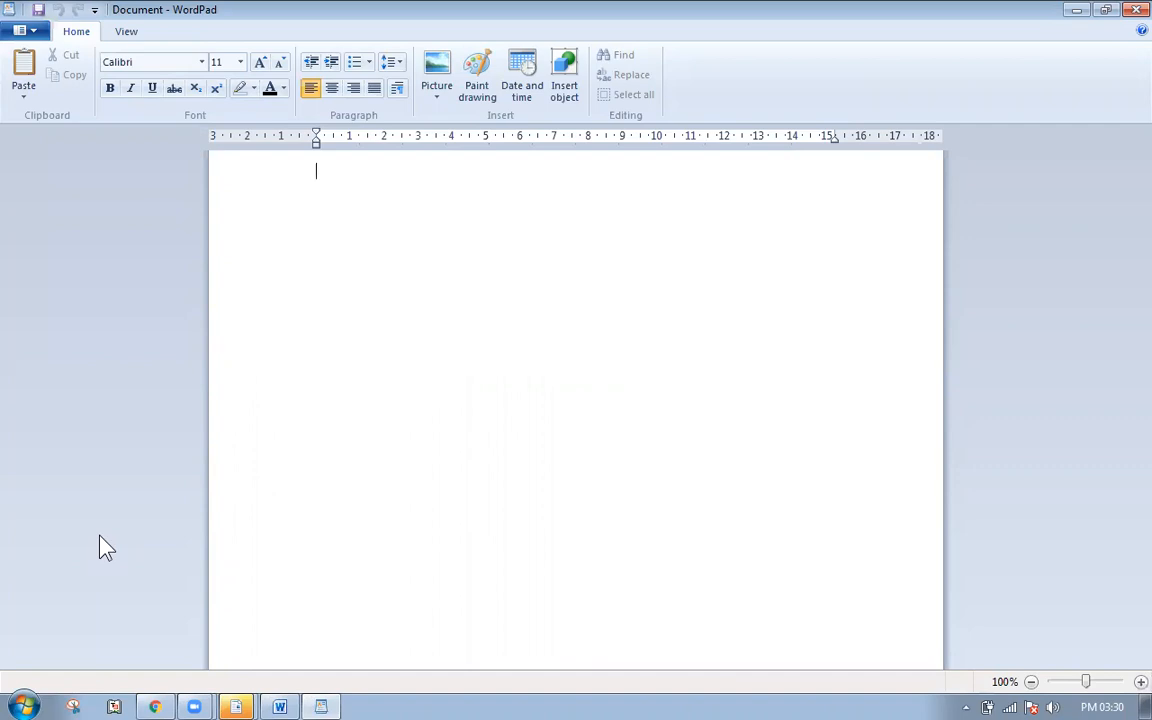
# - Type the 'Medical Level' heading, 'To,', the recipient's name and their city, state and country line
pyautogui.write('Med')
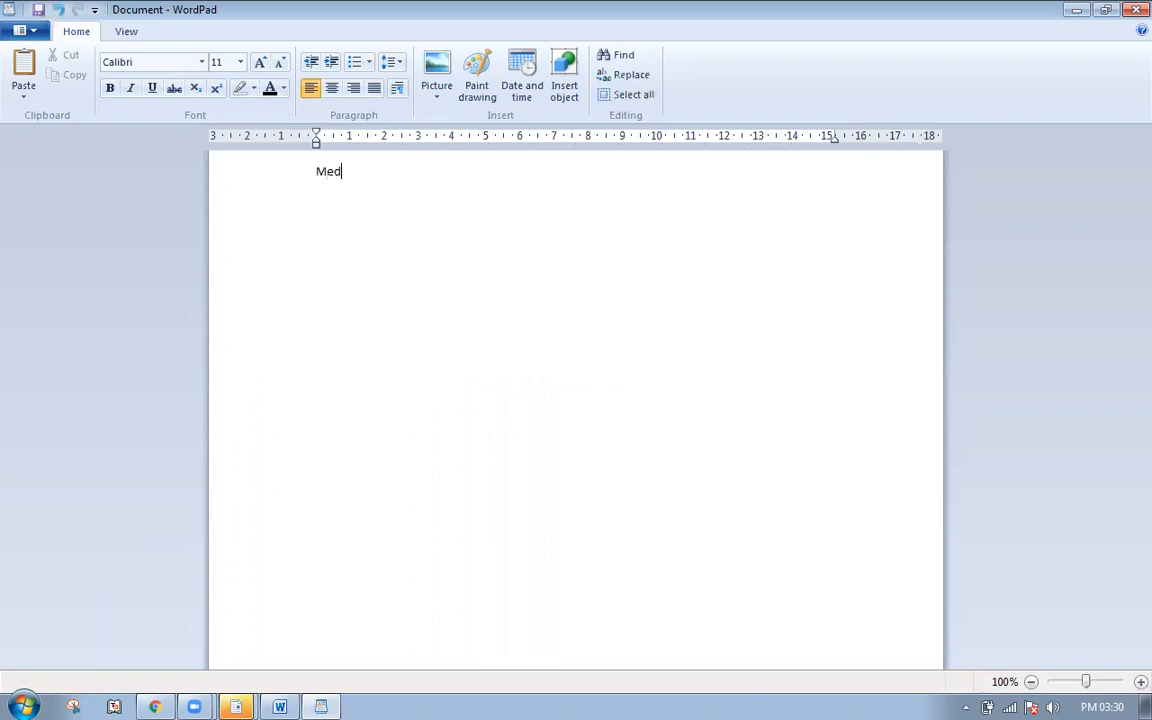
pyautogui.write('ical Level')
pyautogui.press('Return')
pyautogui.write('To,')
pyautogui.press('Return')
pyautogui.write('Raj')
pyautogui.press('BackSpace')
pyautogui.press('BackSpace')
pyautogui.write('Adi')
pyautogui.press('Return')
pyautogui.write('Pune , M')
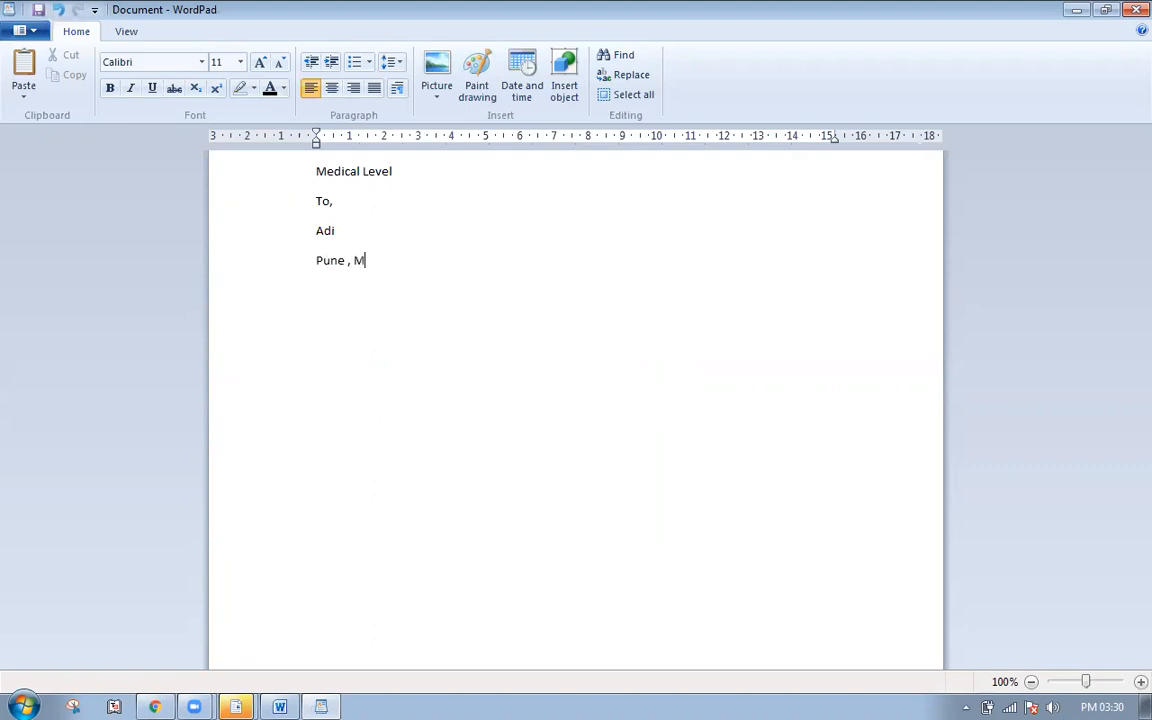
pyautogui.write('aharastra ')
pyautogui.write('India')
pyautogui.press('Return')
# - Remove the stray blank line and add a 'Date' line above 'To,'
pyautogui.press('Up')
pyautogui.press('Up')
pyautogui.press('Up')
pyautogui.press('Return')
pyautogui.press('Up')
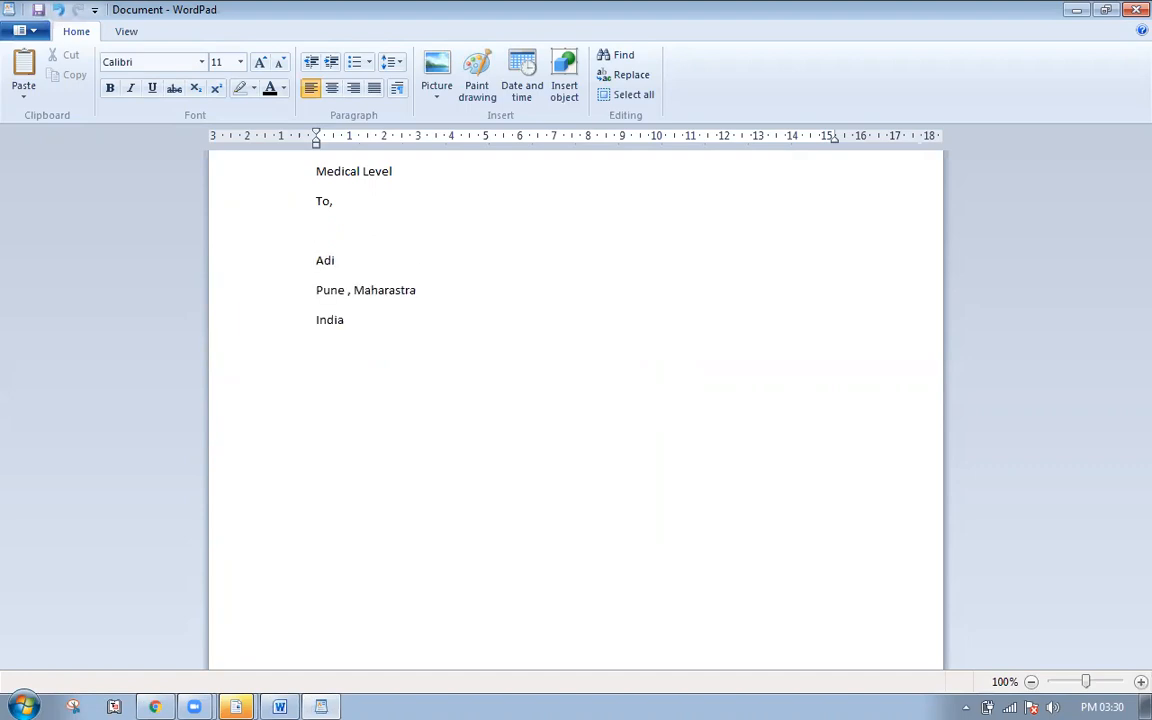
pyautogui.press('BackSpace')
pyautogui.press('Home')
pyautogui.press('Return')
pyautogui.press('Up')
pyautogui.write('Date')
# - Insert the date as 20 March 2021 followed by the time (PM 03:31:18) in brackets
pyautogui.click(537, 95)
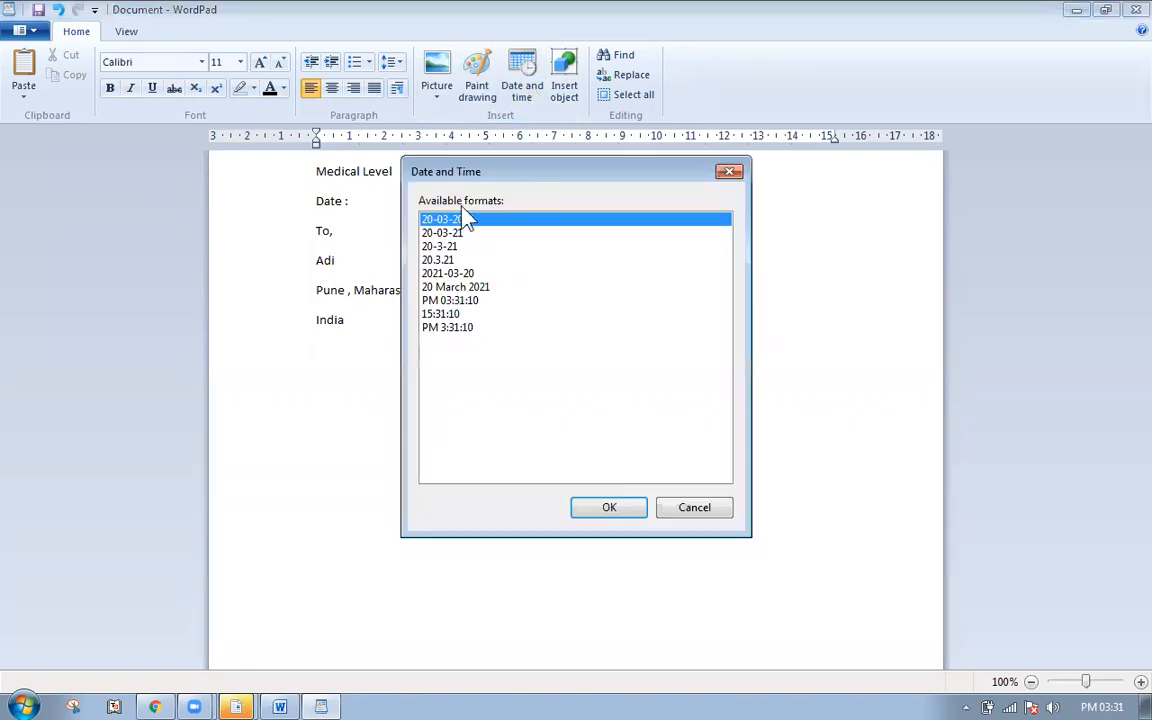
pyautogui.click(508, 288)
pyautogui.click(627, 510)
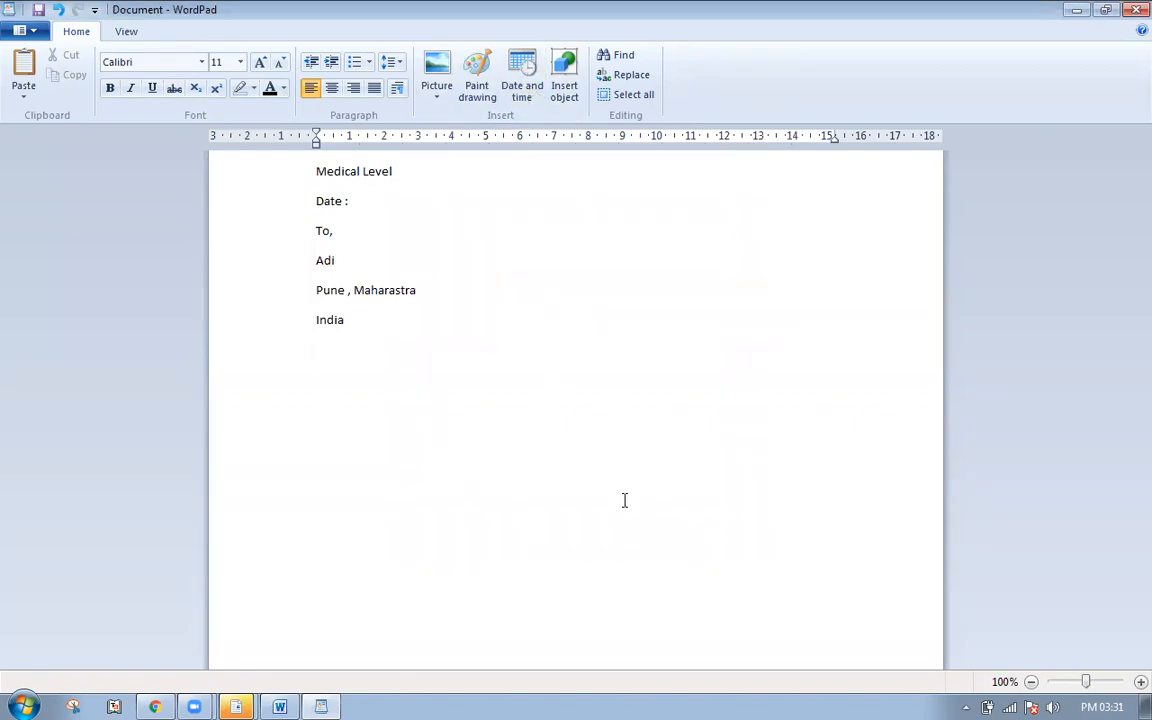
pyautogui.write('()')
pyautogui.click(524, 100)
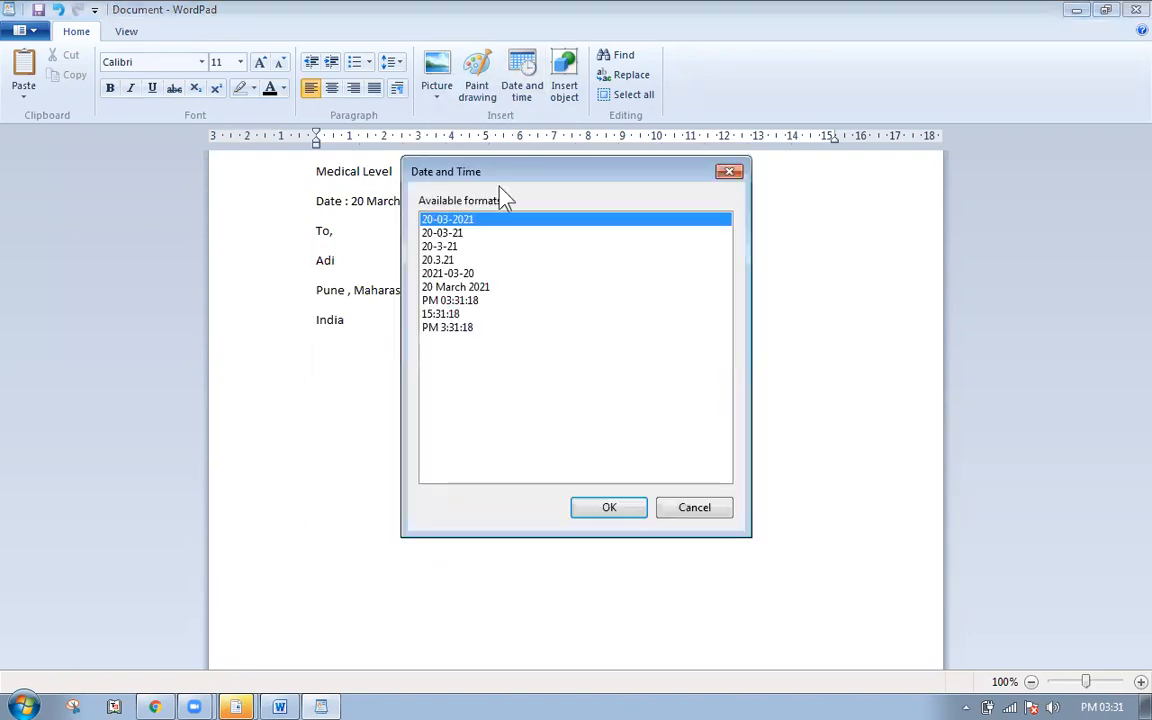
pyautogui.click(463, 301)
pyautogui.click(619, 510)
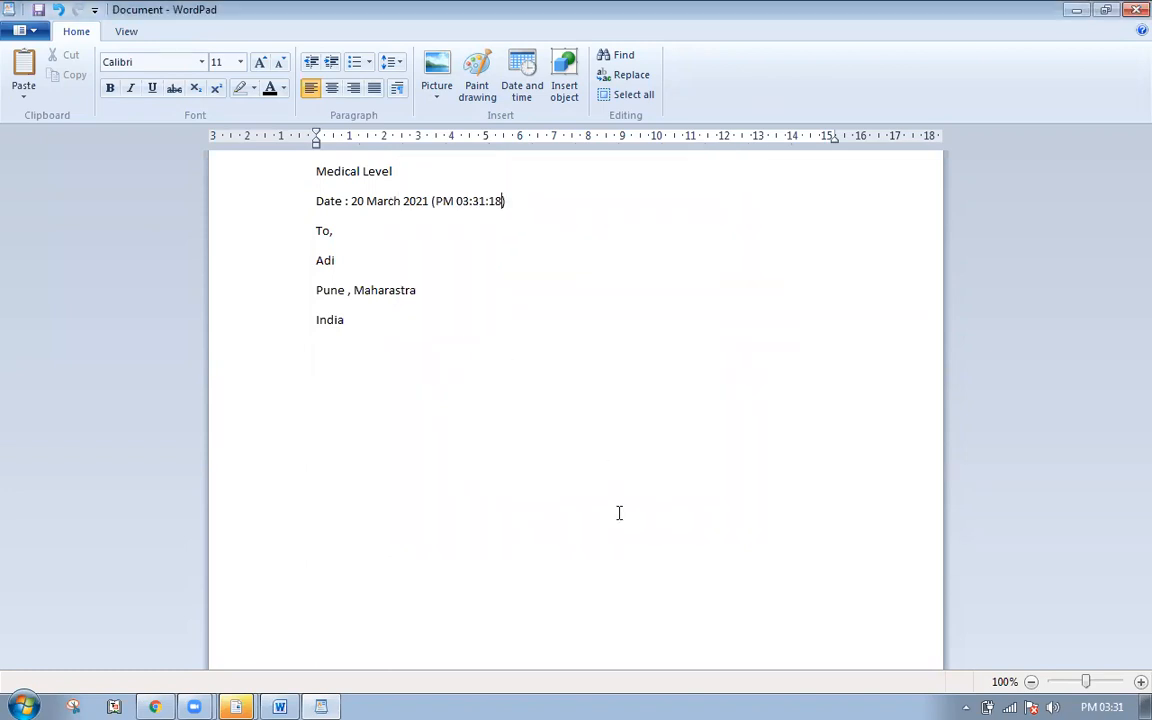
# - Add 'Subject : Level Letter' and 'Dear Sir,' lines below the address
pyautogui.click(375, 321)
pyautogui.press('Return')
pyautogui.press('Return')
pyautogui.write('Subject : Level Letter')
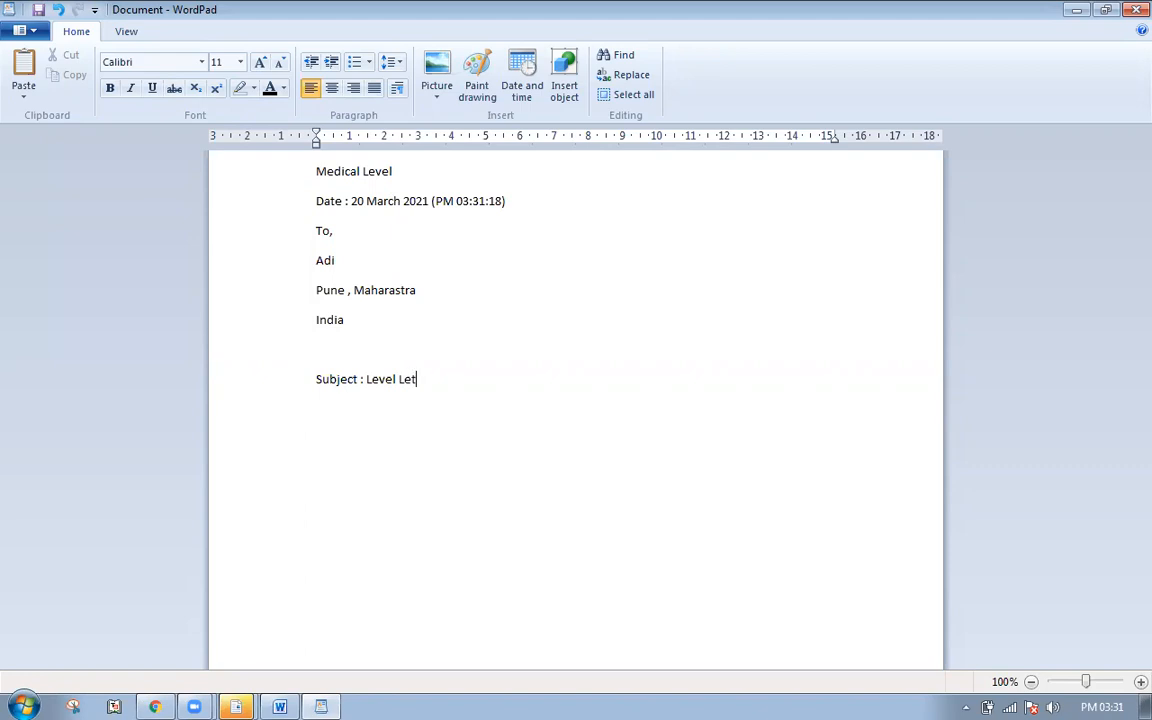
pyautogui.press('Return')
pyautogui.press('Return')
pyautogui.write('Dear Sir,')
pyautogui.press('Return')
# - Undo an accidentally pasted meeting invitation and switch to Chrome
pyautogui.hotkey('ctrl', 'v')
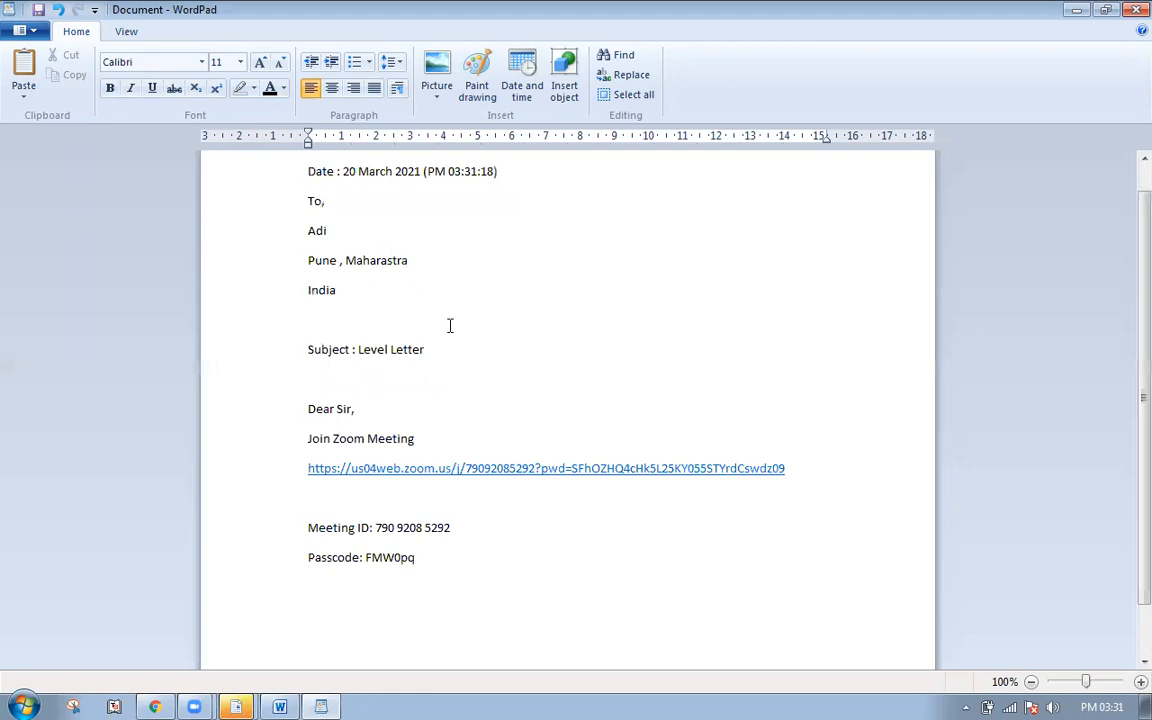
pyautogui.hotkey('ctrl', 'z')
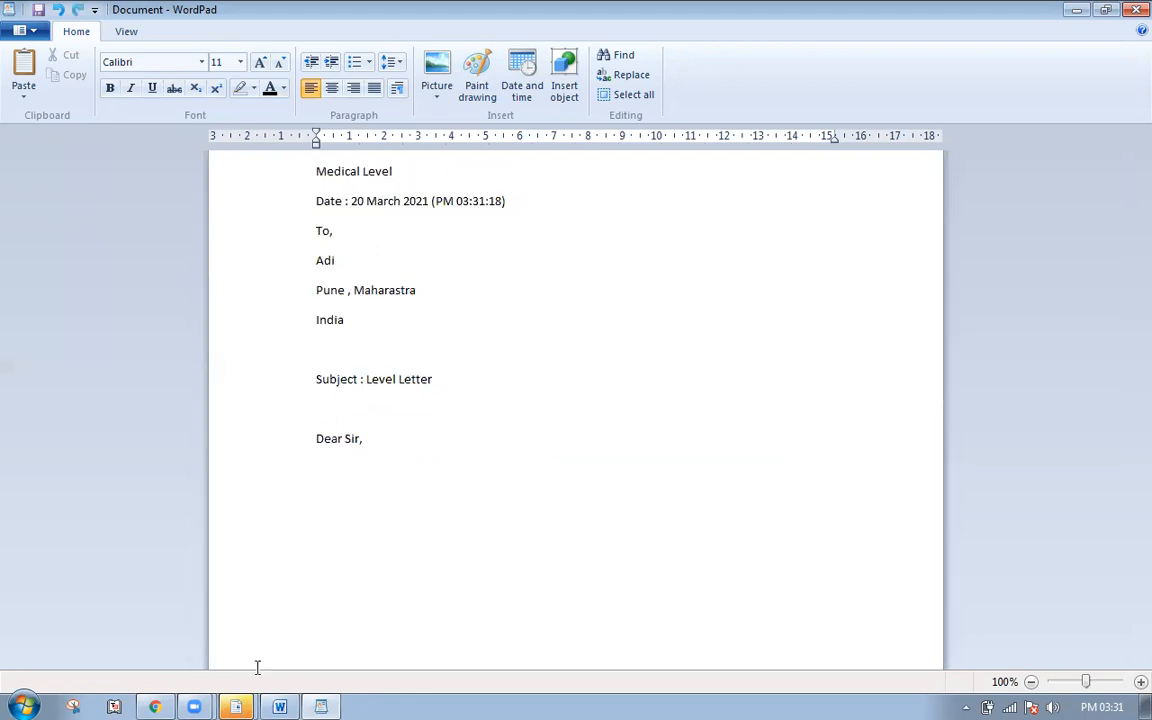
pyautogui.click(155, 707)
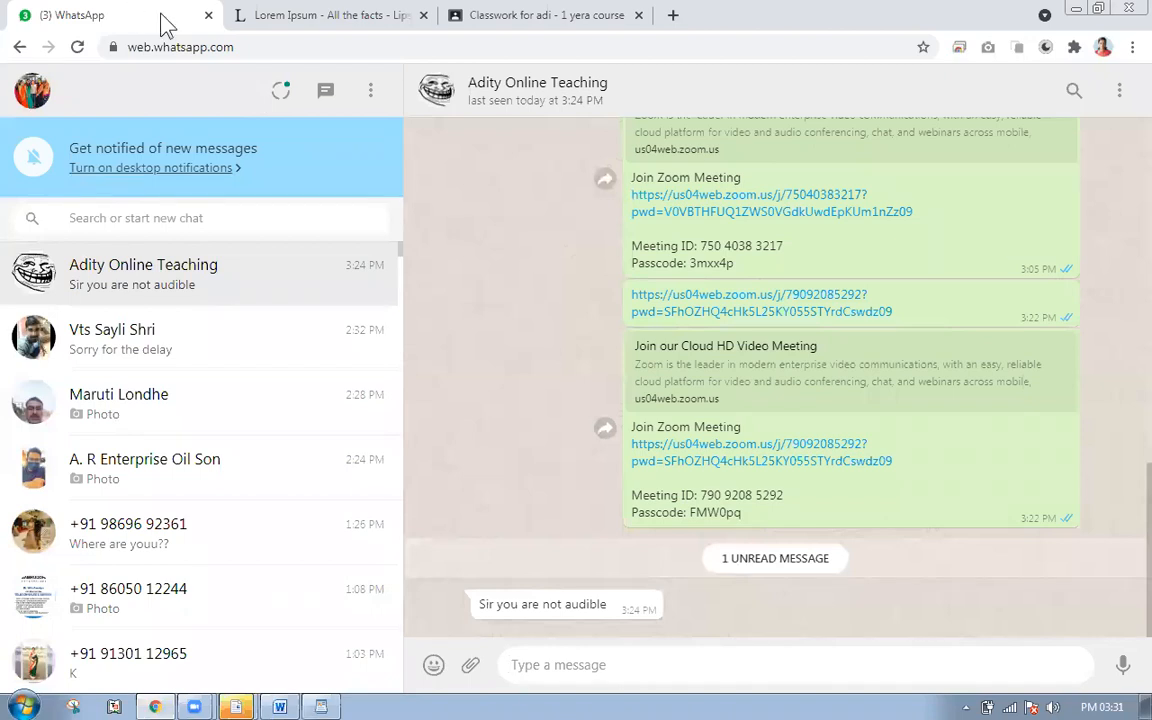
# - On the maximized lipsum.com page, select the 'What is Lorem Ipsum?' and 'Why do we use it?' sections
pyautogui.doubleClick(981, 12)
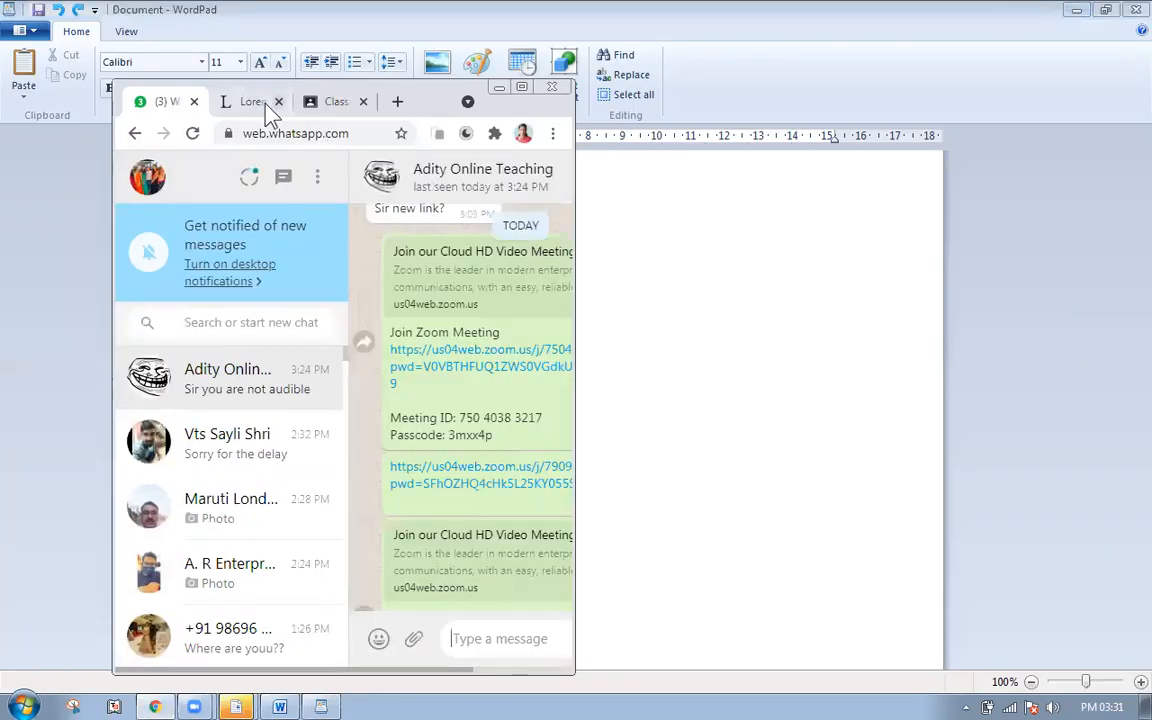
pyautogui.click(265, 103)
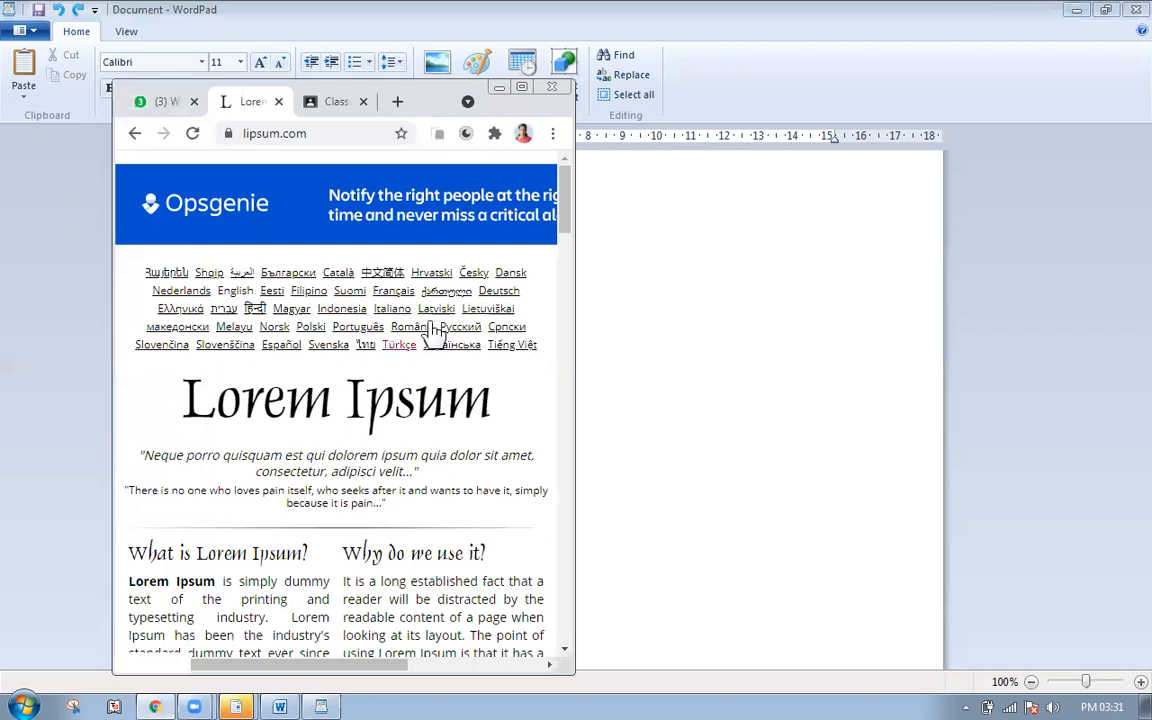
pyautogui.click(521, 87)
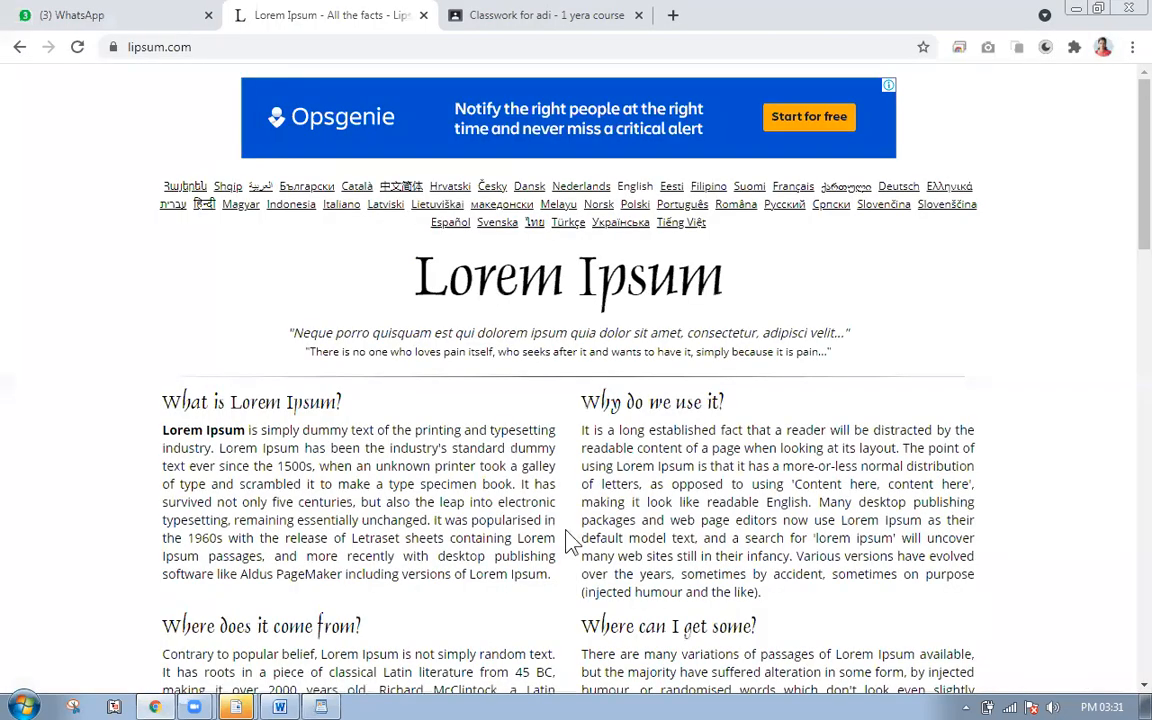
pyautogui.moveTo(762, 593); pyautogui.dragTo(162, 401)
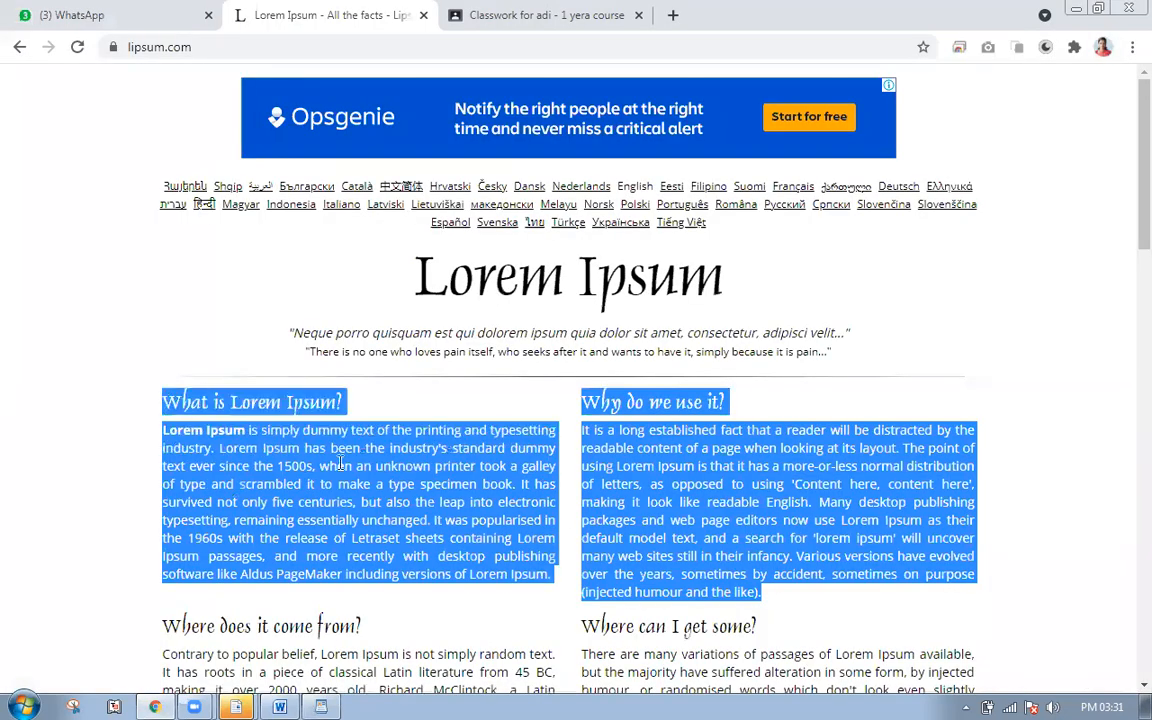
pyautogui.click(510, 448)
pyautogui.rightClick(508, 445)
pyautogui.click(790, 605)
pyautogui.moveTo(790, 605); pyautogui.dragTo(154, 404)
pyautogui.keyDown('shift'); pyautogui.click(154, 404); pyautogui.keyUp('shift')
pyautogui.hotkey('ctrl', 'c')
# - Paste the copied Lorem Ipsum text under 'Dear Sir,' in WordPad
pyautogui.hotkey('alt', 'Tab')
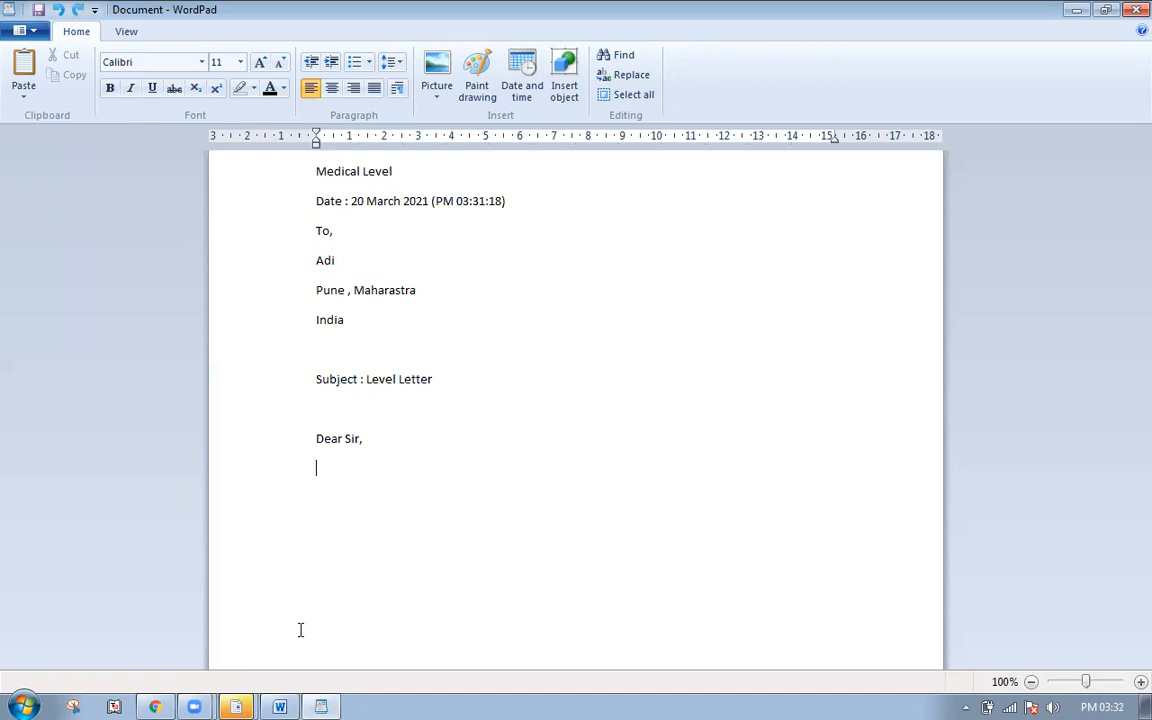
pyautogui.hotkey('ctrl', 'v')
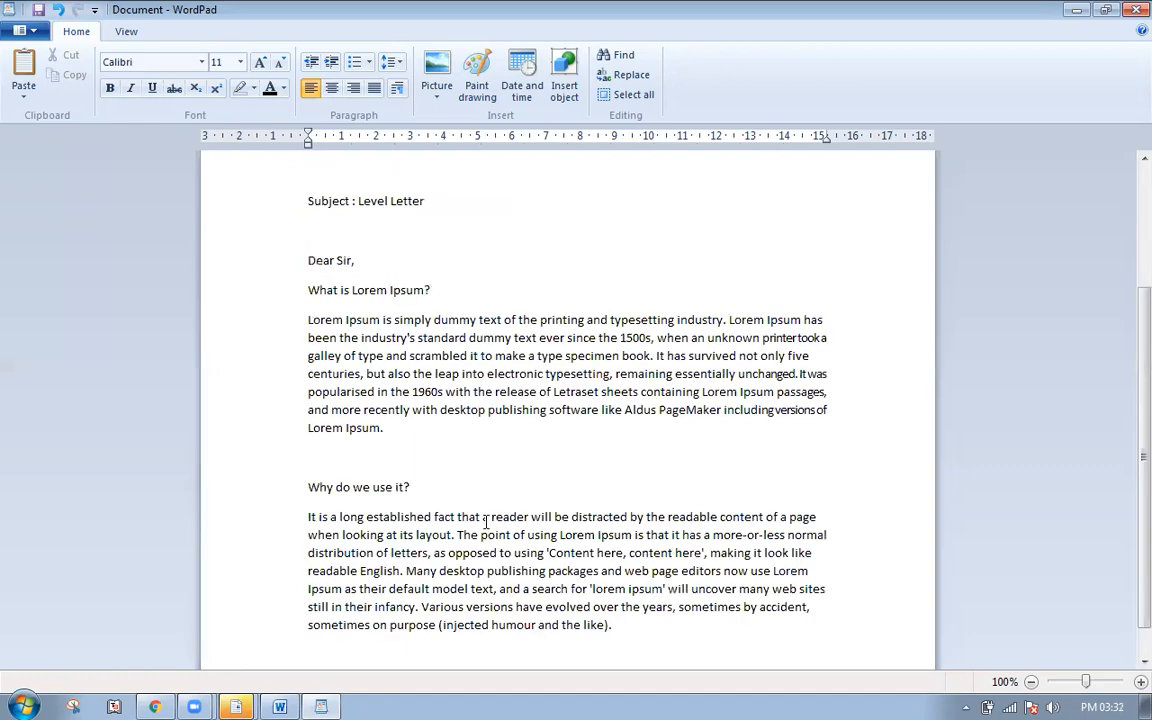
pyautogui.press('Return')
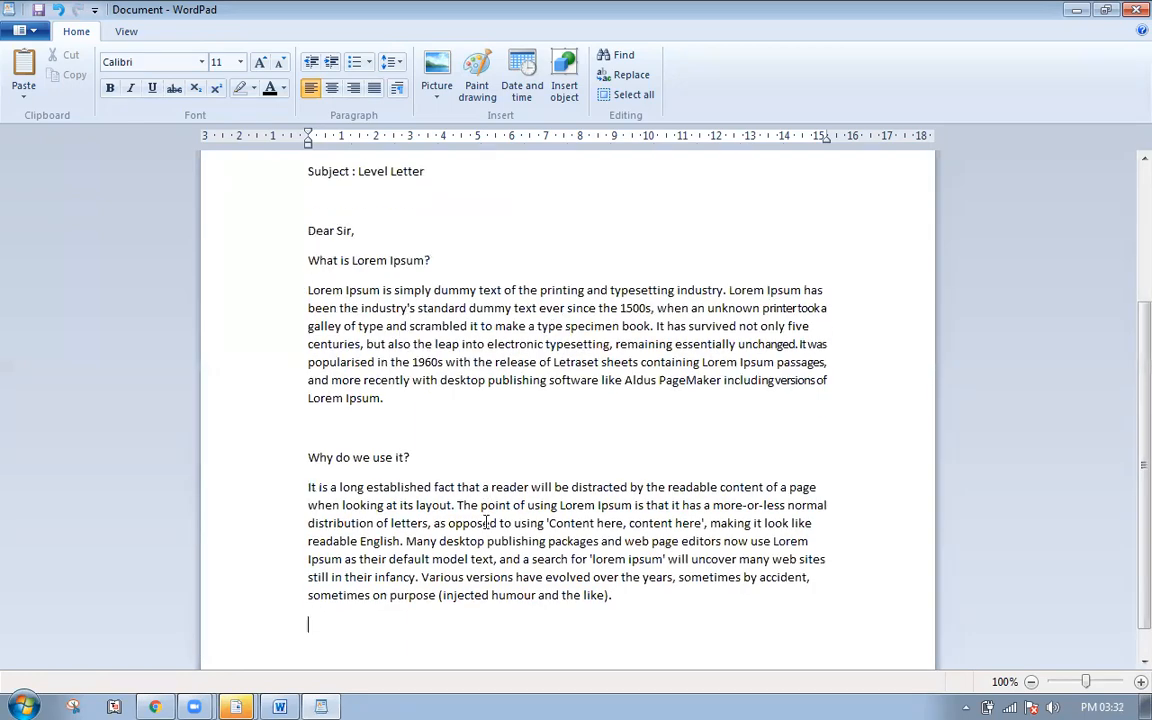
pyautogui.press('Return')
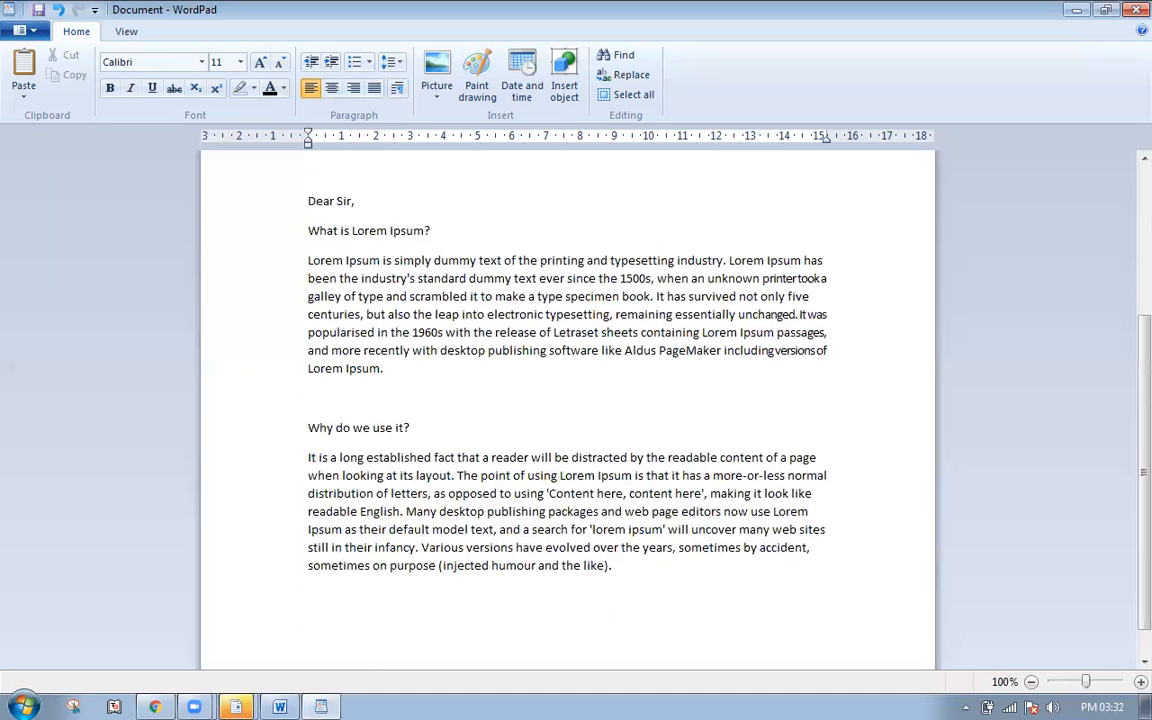
# - Add the lines 'Inport Points', 'This is Test', 'Thank sir' and 'All is Well'
pyautogui.write('Inport Points')
pyautogui.press('Return')
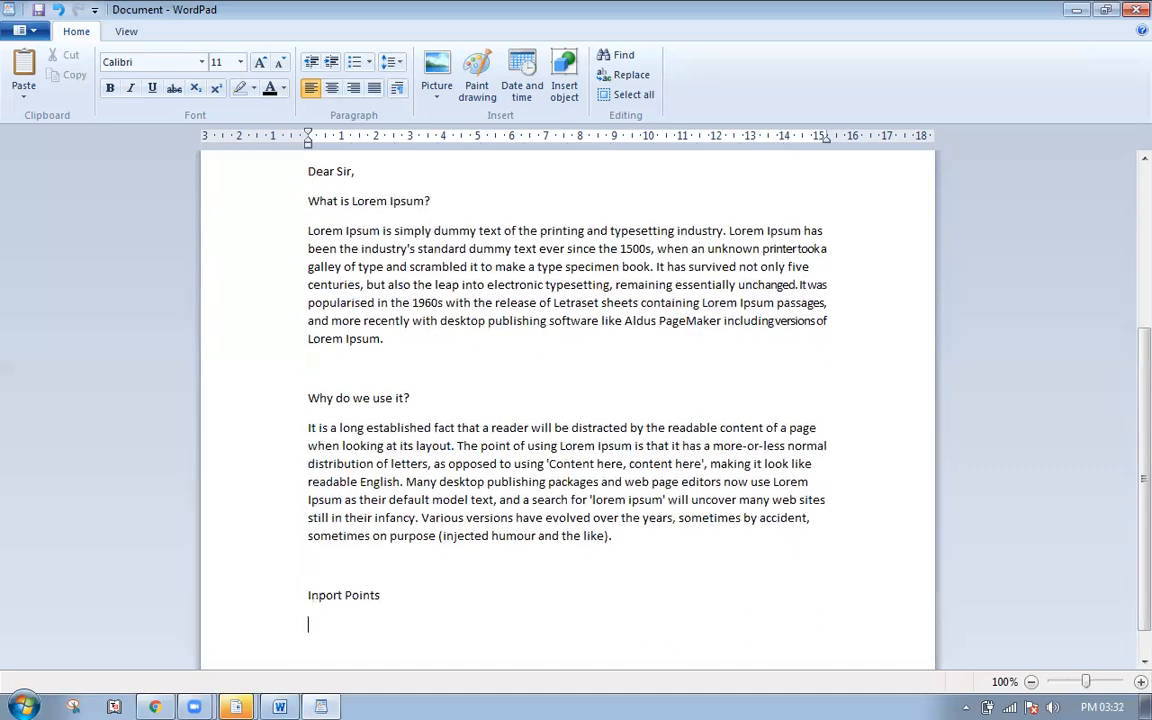
pyautogui.write('This is Test')
pyautogui.press('Return')
pyautogui.write('Thank sir')
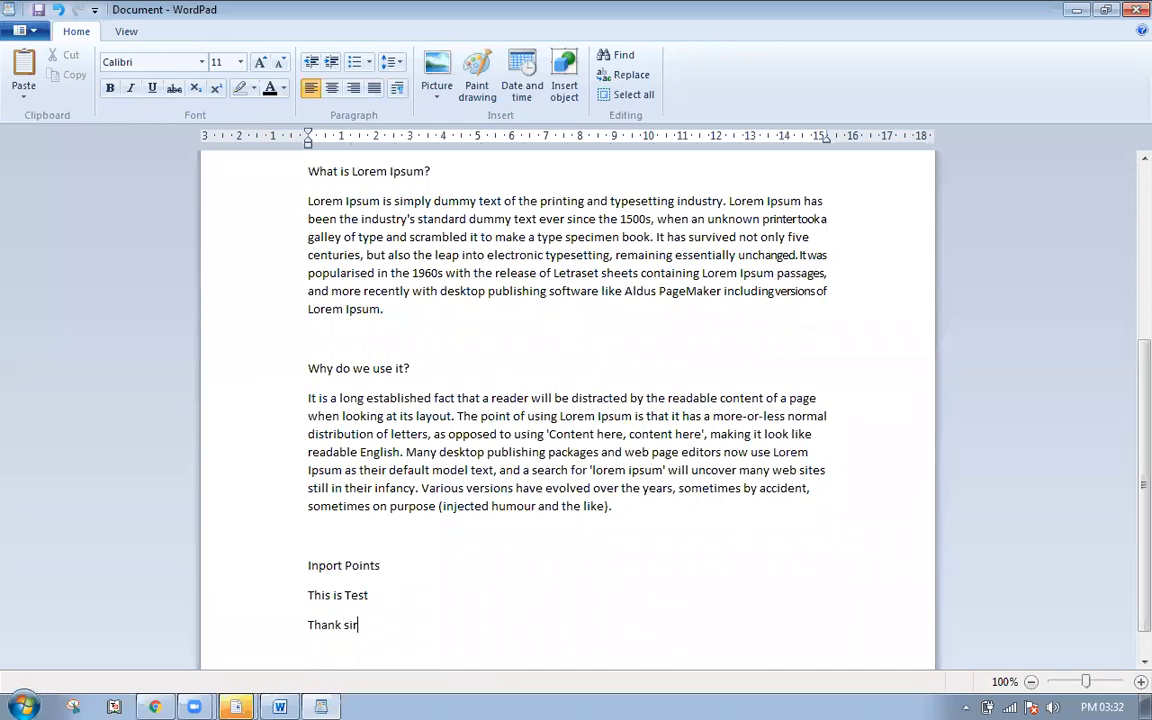
pyautogui.press('Return')
pyautogui.write('A')
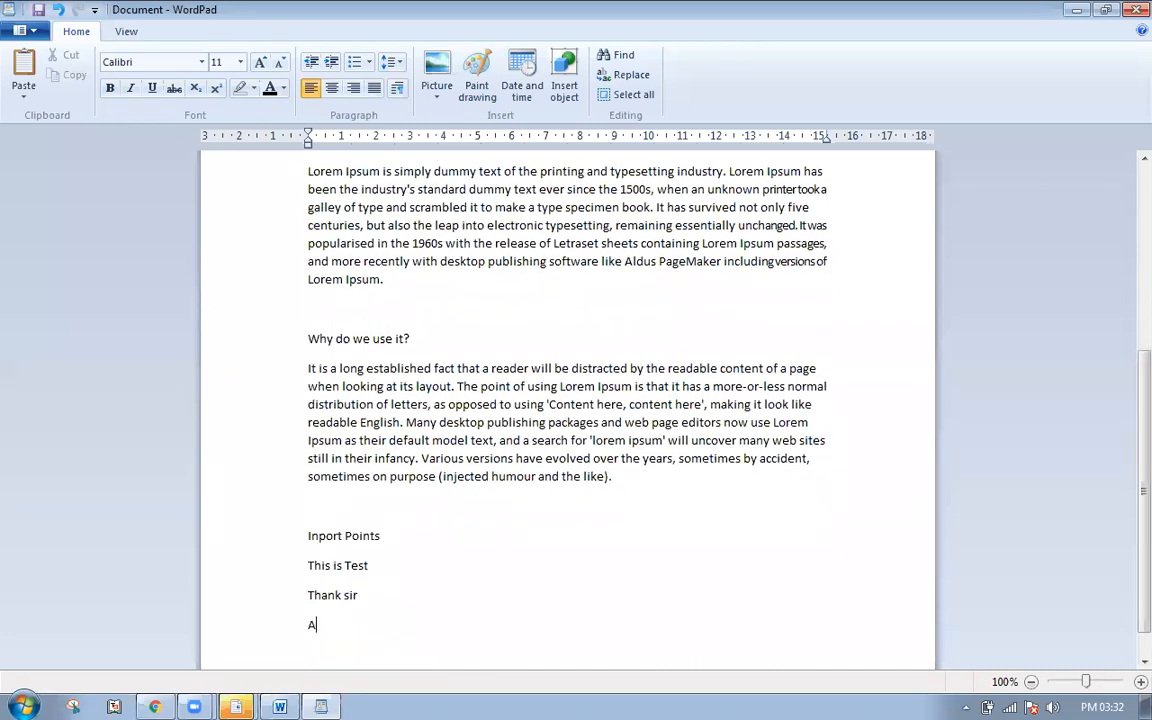
pyautogui.write('ll is Well')
pyautogui.press('Return')
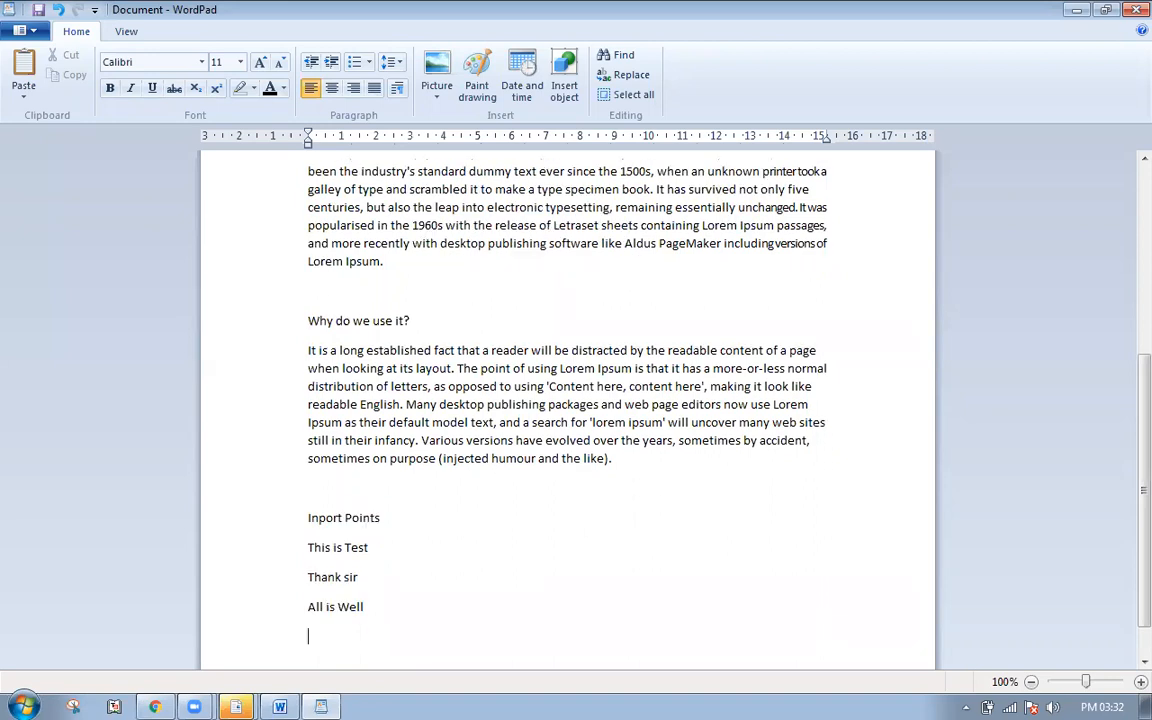
pyautogui.press('Return')
# - Add 'Thanks', 'Your Truly,', a dashed line, the signer's name and a Monday fee-payment note
pyautogui.write('Thanks rajs')
pyautogui.press('BackSpace')
pyautogui.press('BackSpace')
pyautogui.press('BackSpace')
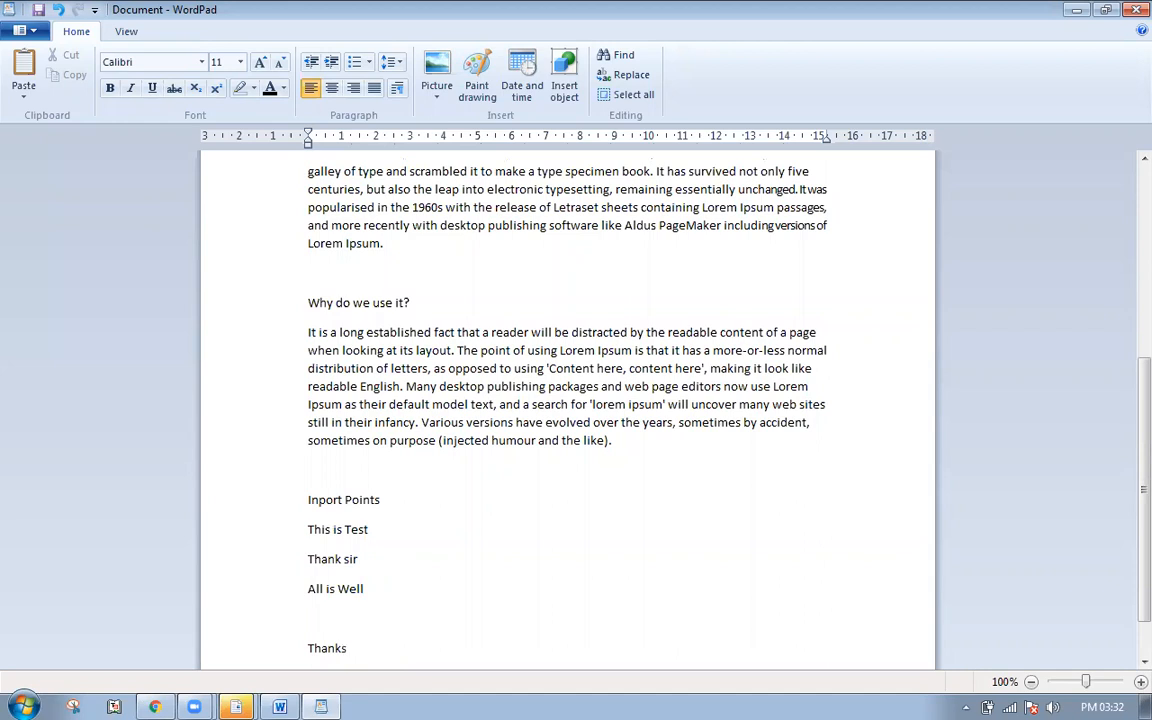
pyautogui.press('Return')
pyautogui.press('Return')
pyautogui.write('Y')
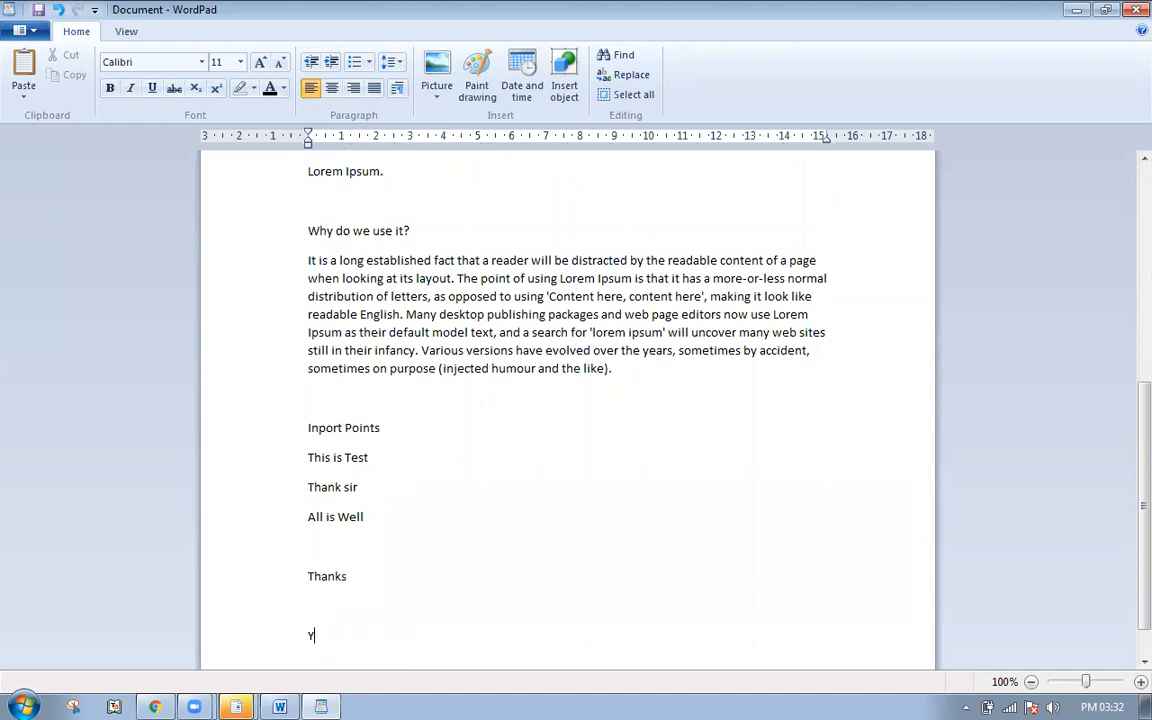
pyautogui.write('our Truly,')
pyautogui.press('Return')
pyautogui.press('Return')
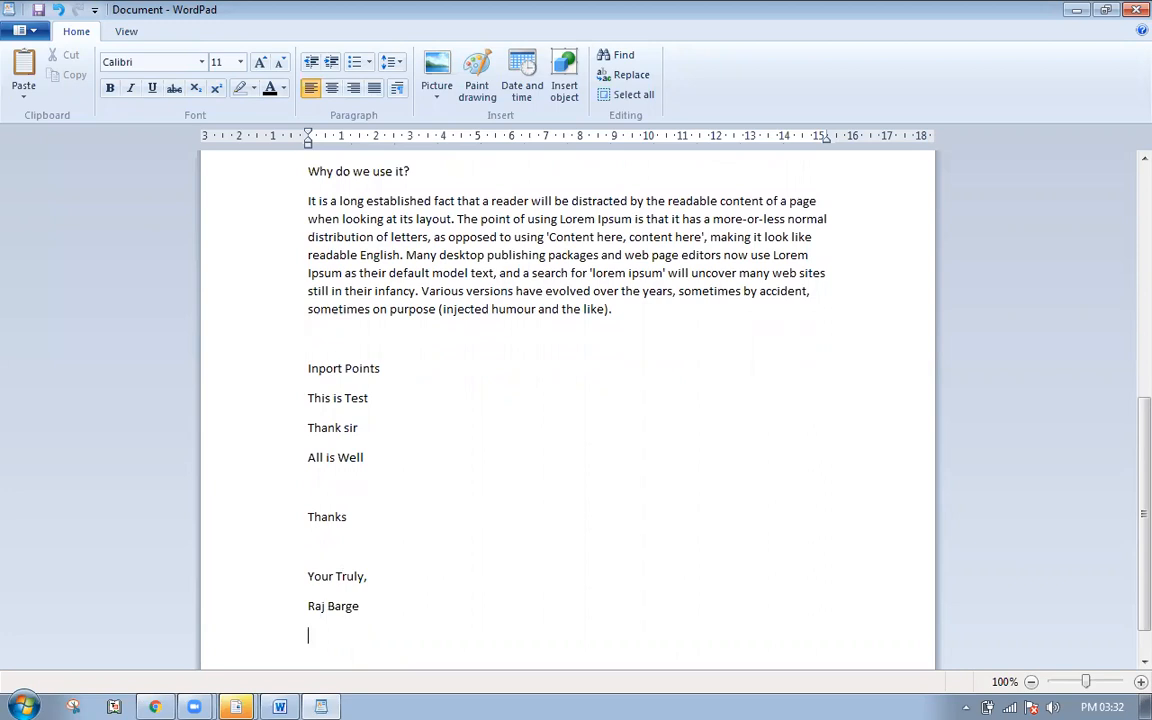
pyautogui.press('Return')
pyautogui.write('------------------------')
pyautogui.press('Down')
pyautogui.press('Down')
pyautogui.press('Down')
pyautogui.press('Return')
pyautogui.write('Note :')
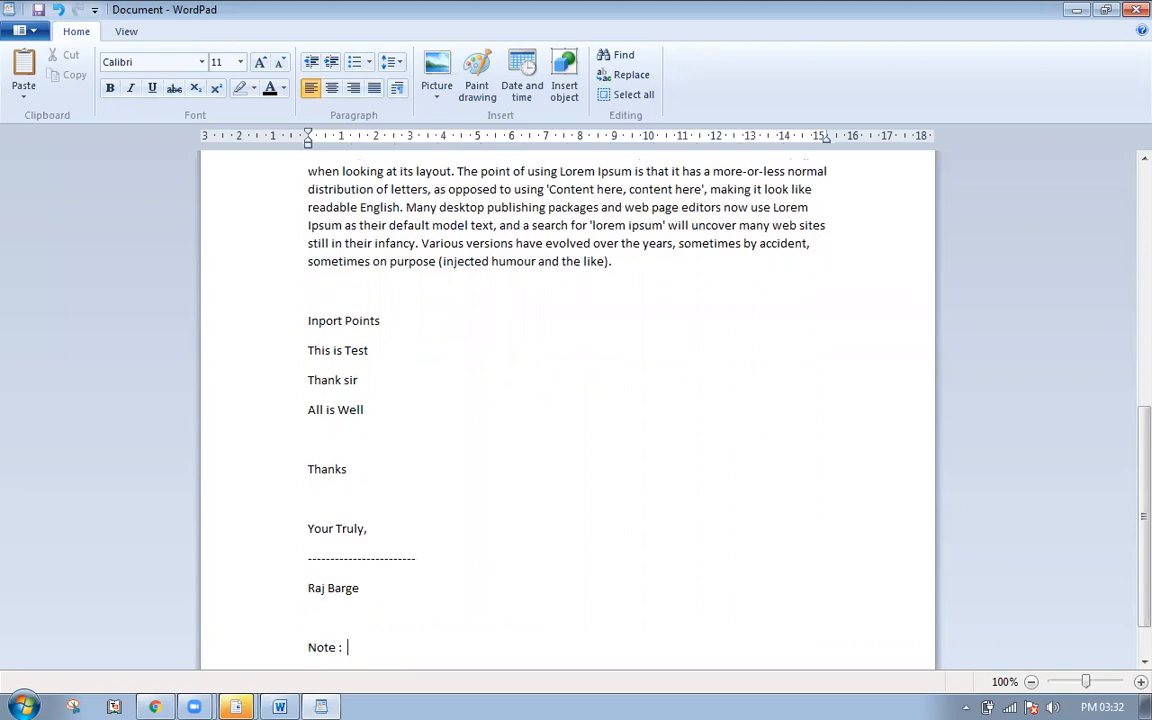
pyautogui.write('  pls fees al')
pyautogui.write('l payment de')
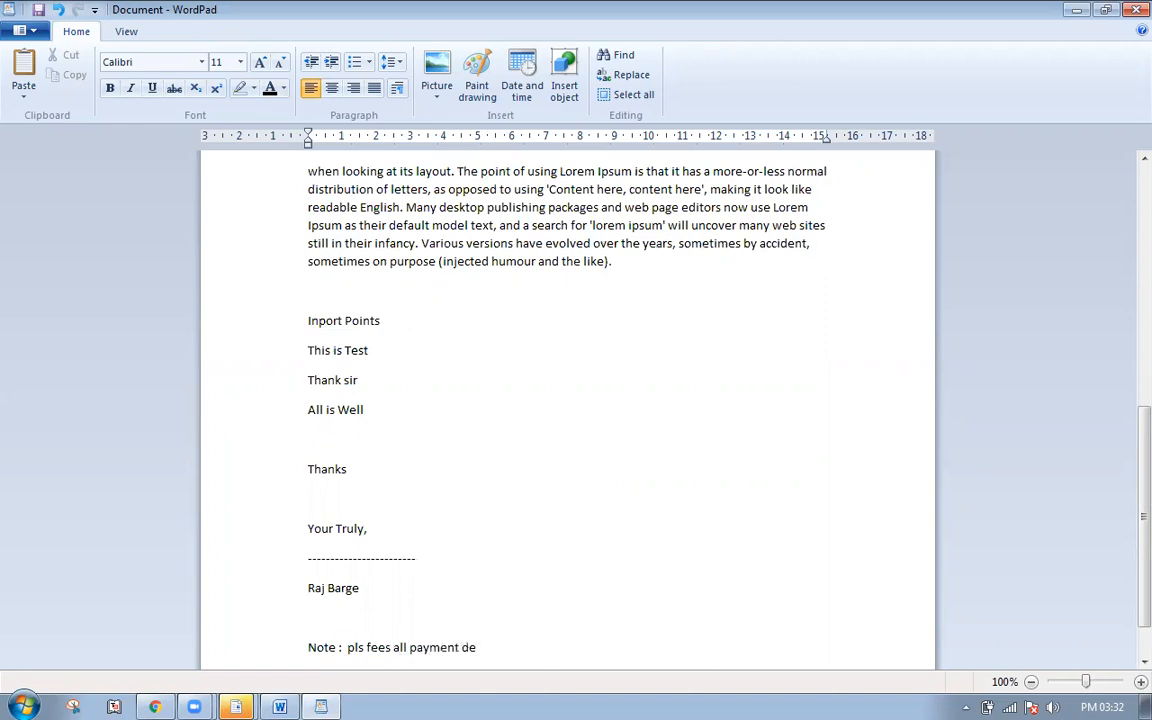
pyautogui.write('e on monday')
# - Select the text from the address line to the document's end and set 1.0 line spacing
pyautogui.click(514, 601)
pyautogui.scroll(10, 513, 601)
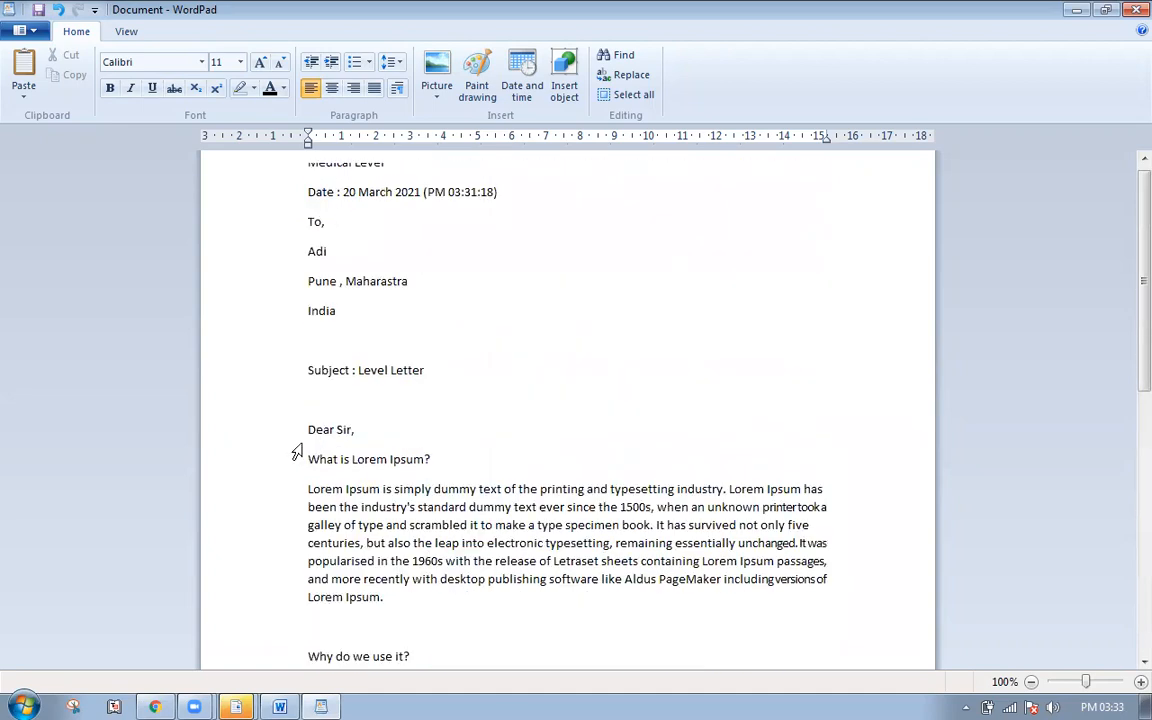
pyautogui.scroll(1, 502, 376)
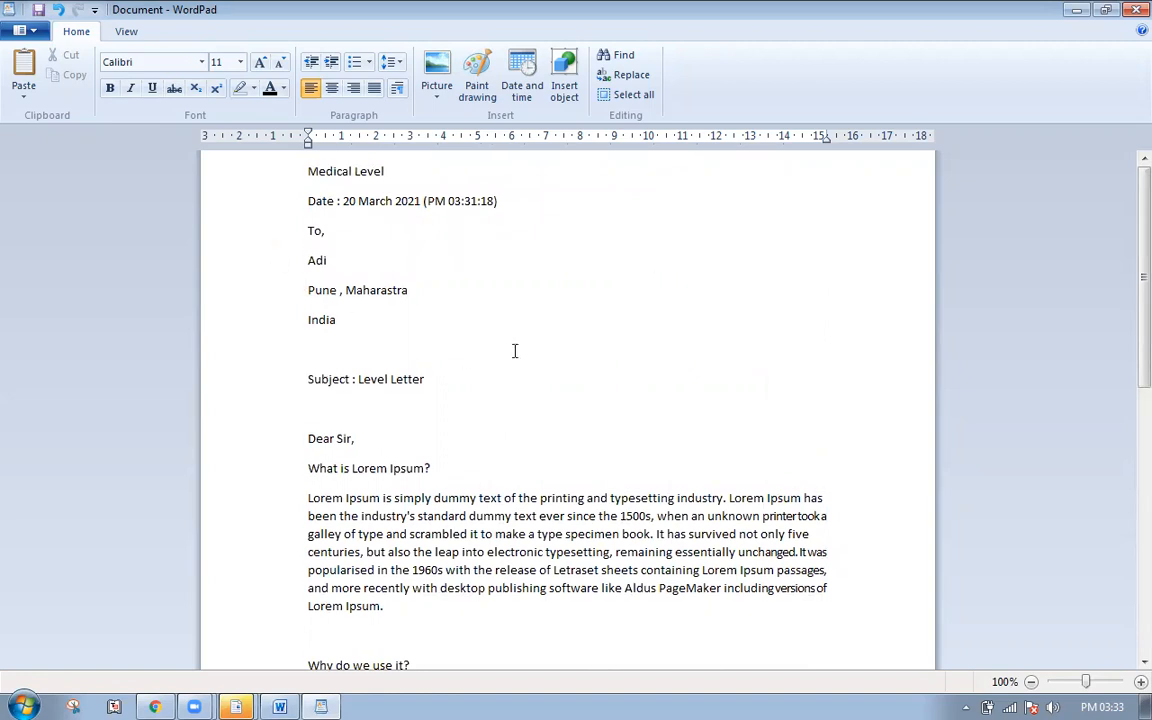
pyautogui.click(529, 283)
pyautogui.hotkey('ctrl', 'shift', 'End')
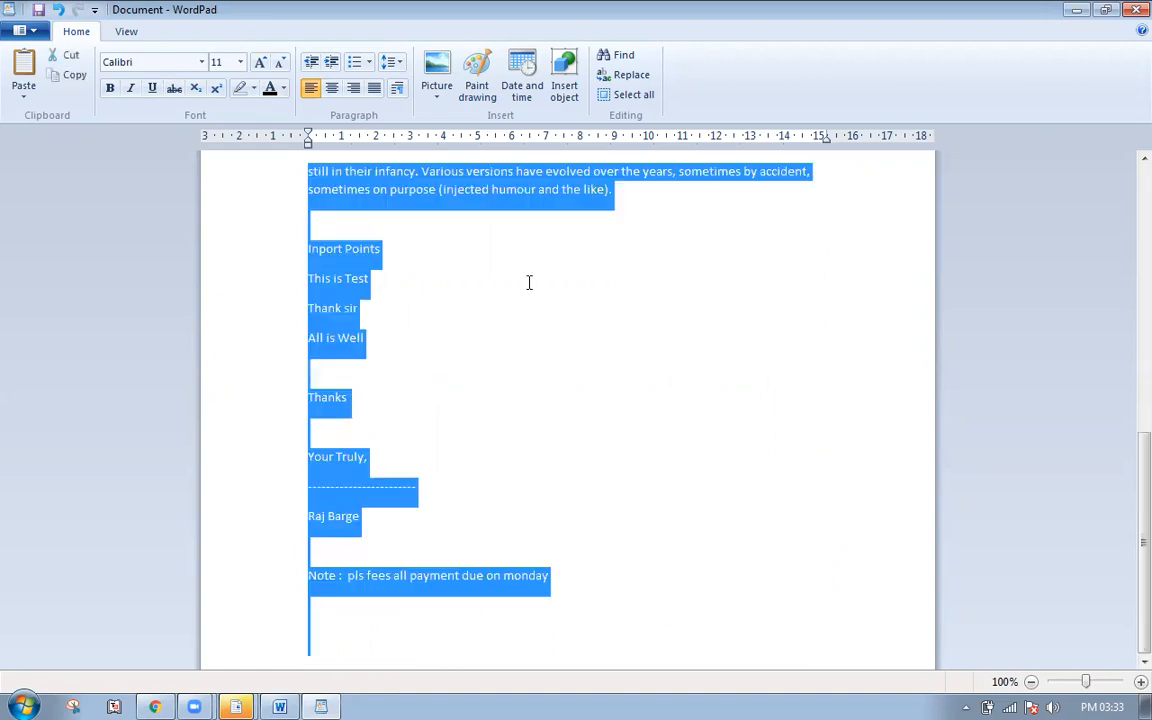
pyautogui.click(394, 66)
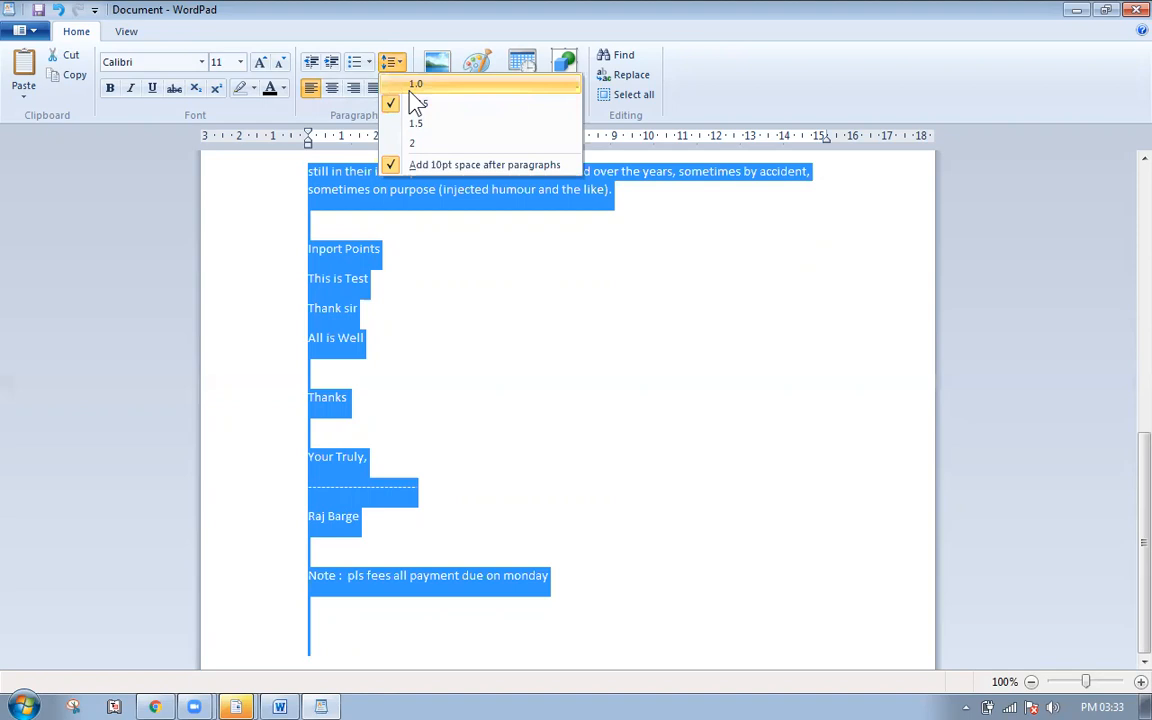
pyautogui.click(414, 84)
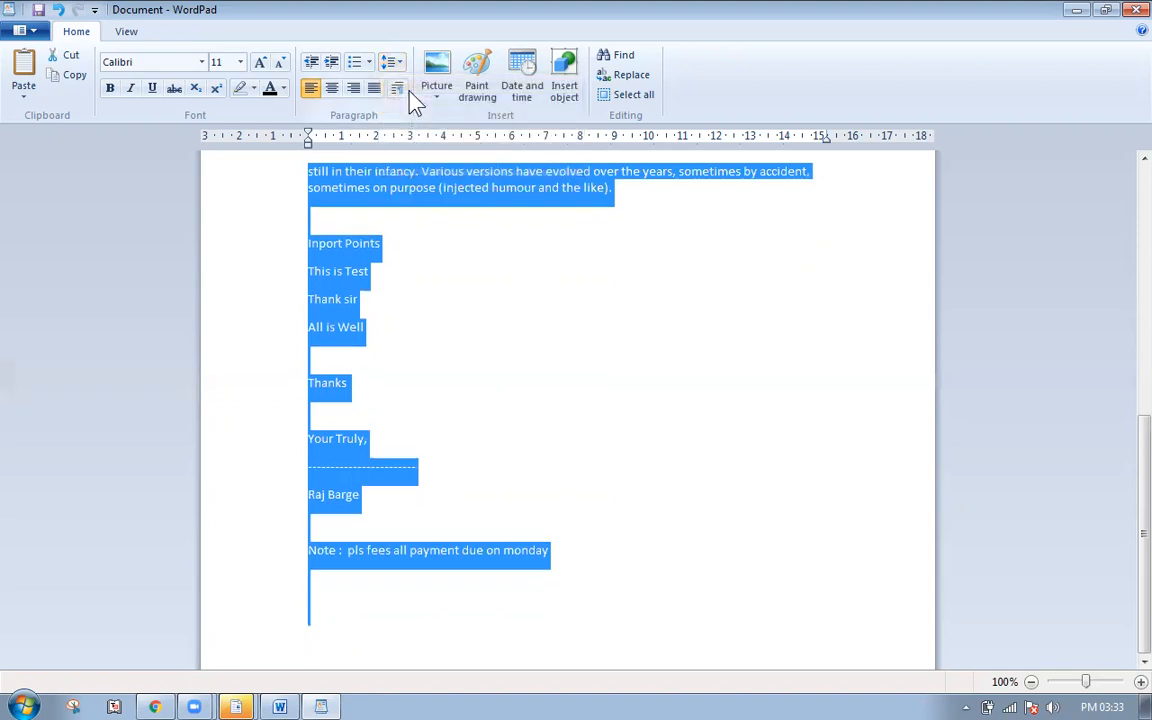
pyautogui.click(437, 273)
pyautogui.scroll(10, 437, 272)
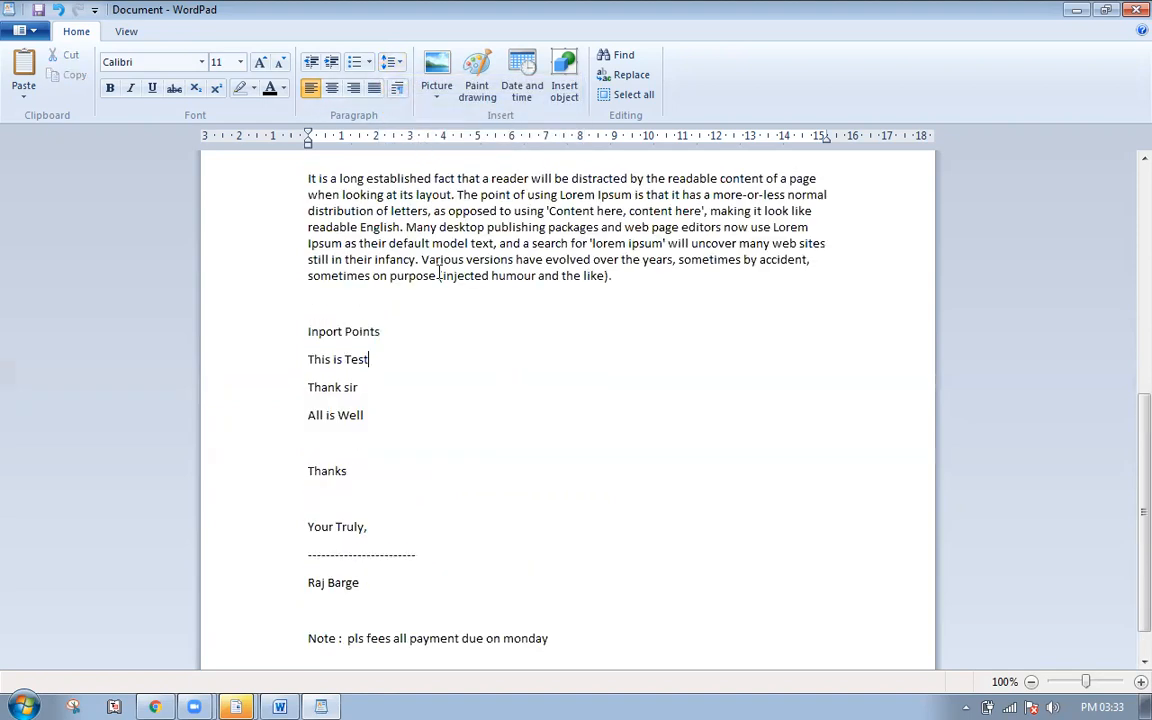
# - Make the 'Medical Level' heading 20 pt, bold, green and centred
pyautogui.click(240, 171)
pyautogui.hotkey('ctrl', 'shift', '.')
pyautogui.hotkey('ctrl', 'shift', '.')
pyautogui.hotkey('ctrl', 'shift', '.')
pyautogui.hotkey('ctrl', 'shift', '.')
pyautogui.hotkey('ctrl', 'shift', '.')
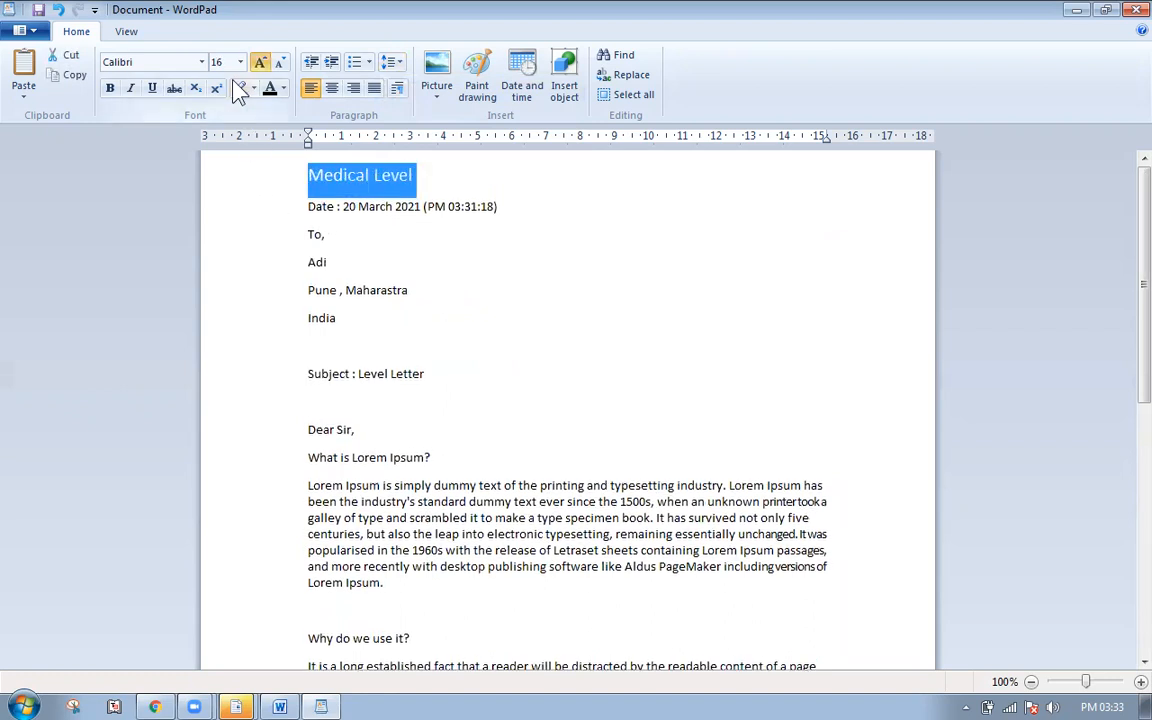
pyautogui.click(110, 88)
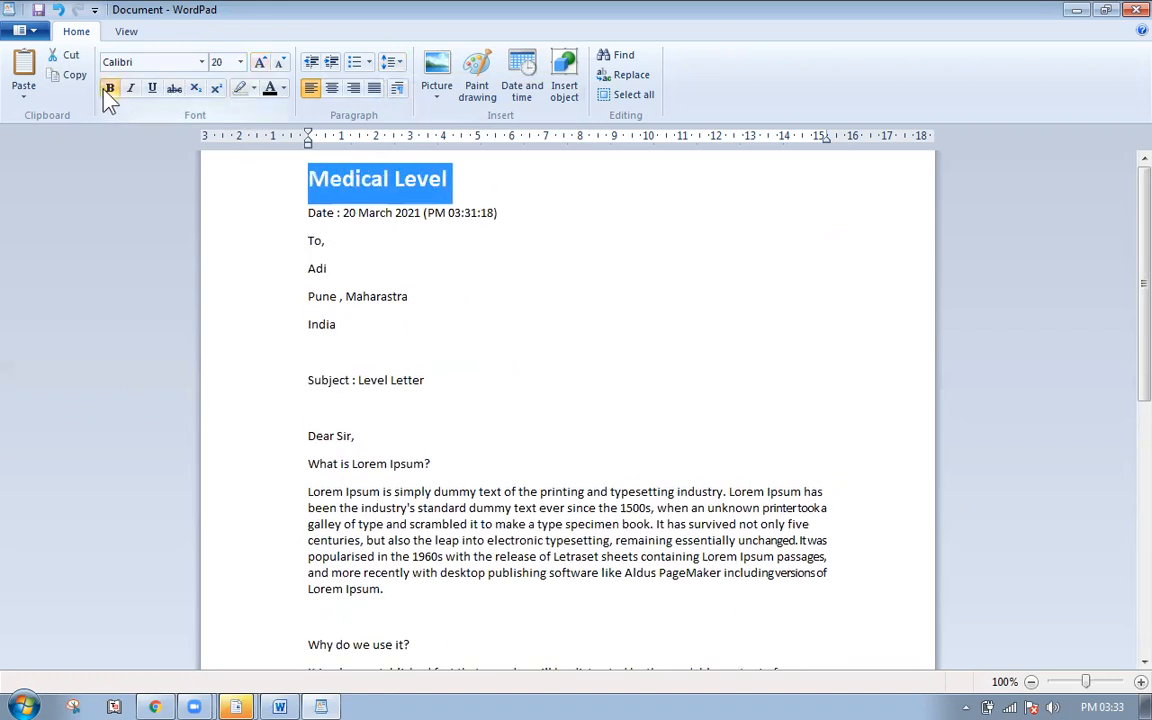
pyautogui.click(284, 88)
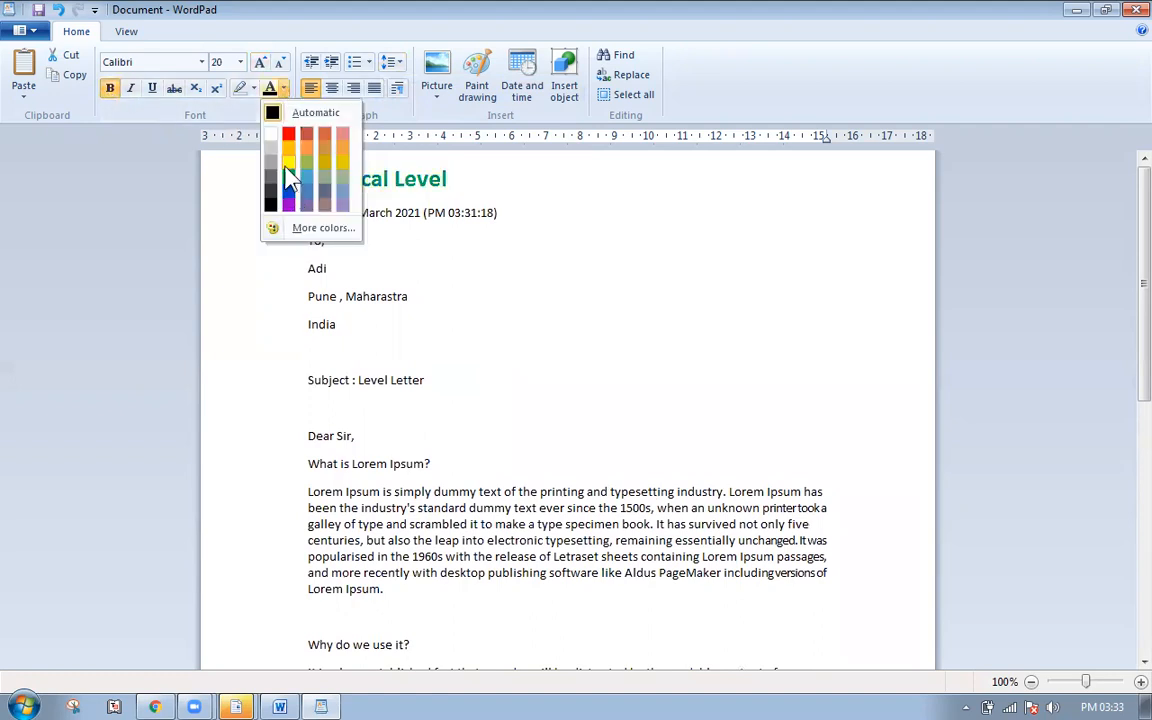
pyautogui.click(288, 177)
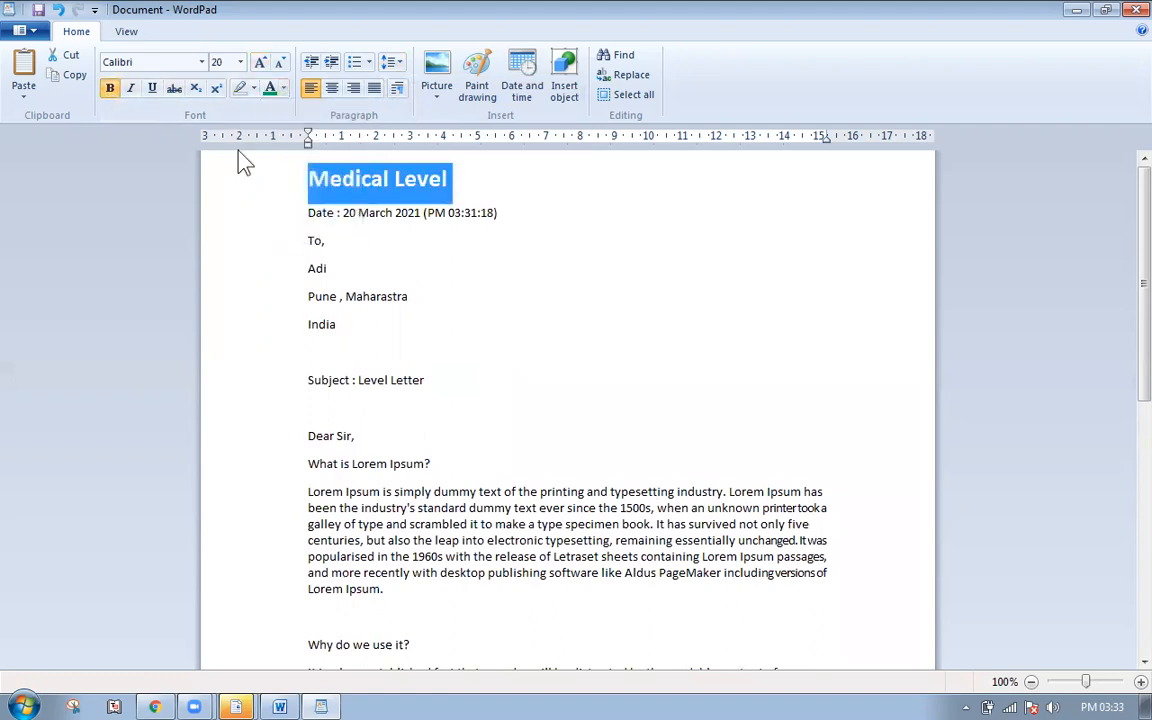
pyautogui.click(332, 90)
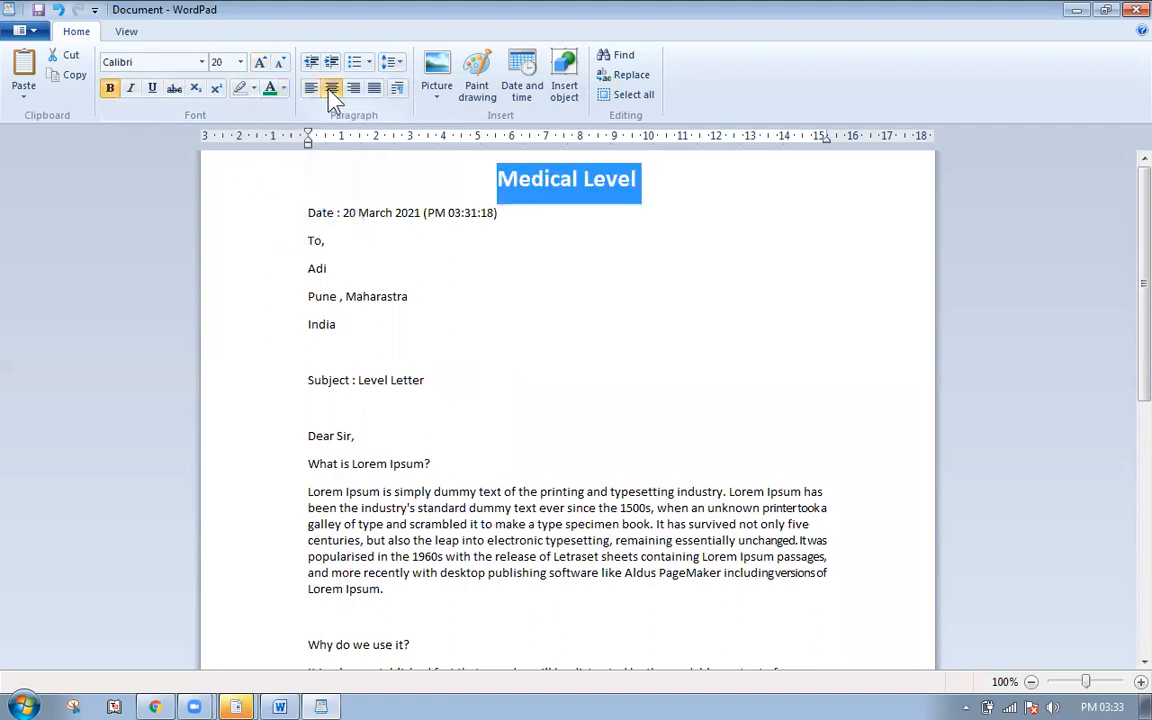
pyautogui.click(248, 213)
# - Bold and right-align the date line, and colour the recipient's name blue
pyautogui.click(110, 88)
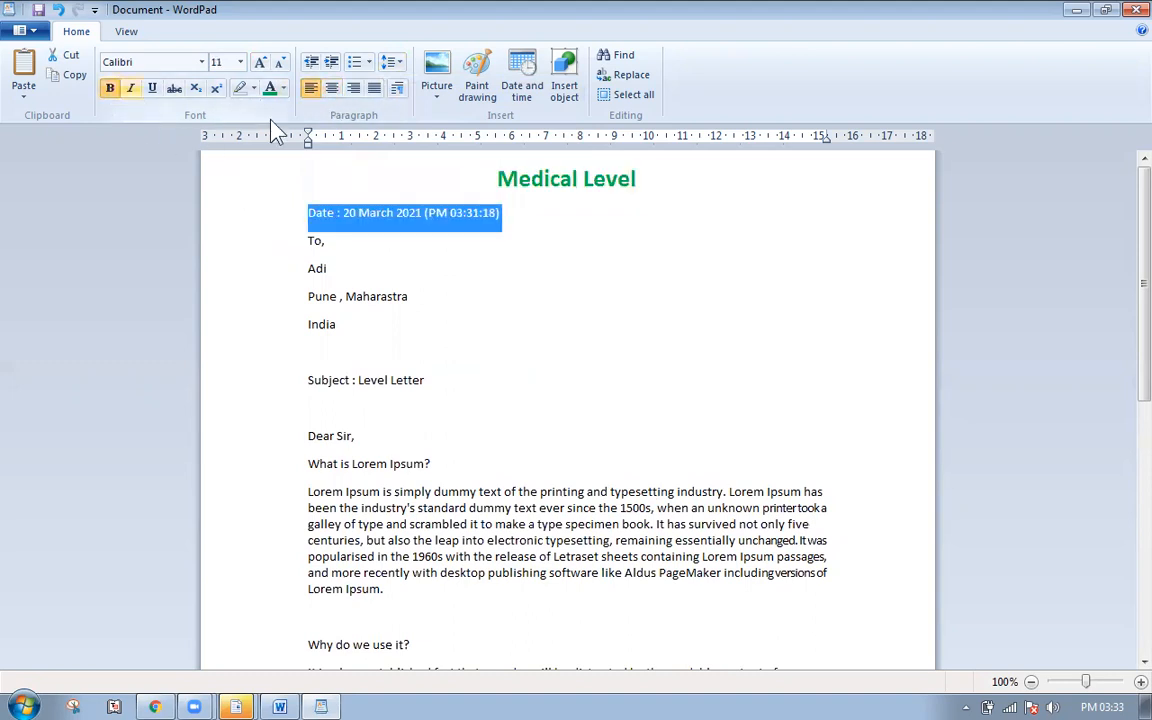
pyautogui.click(351, 90)
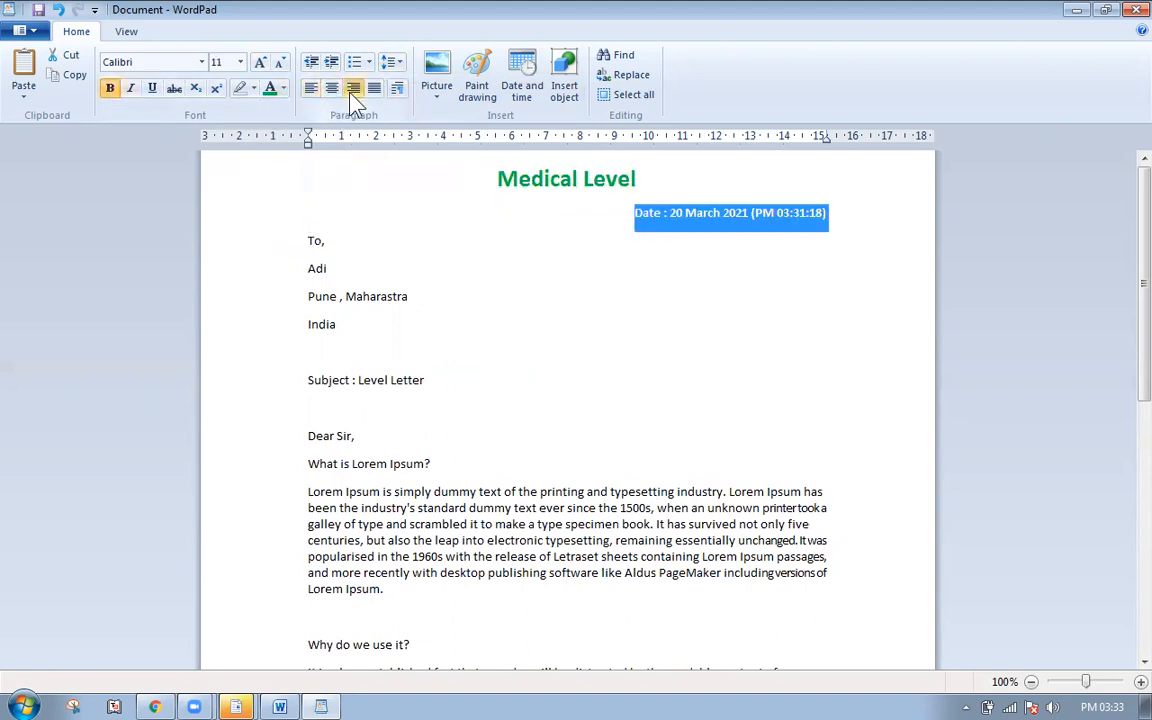
pyautogui.click(256, 271)
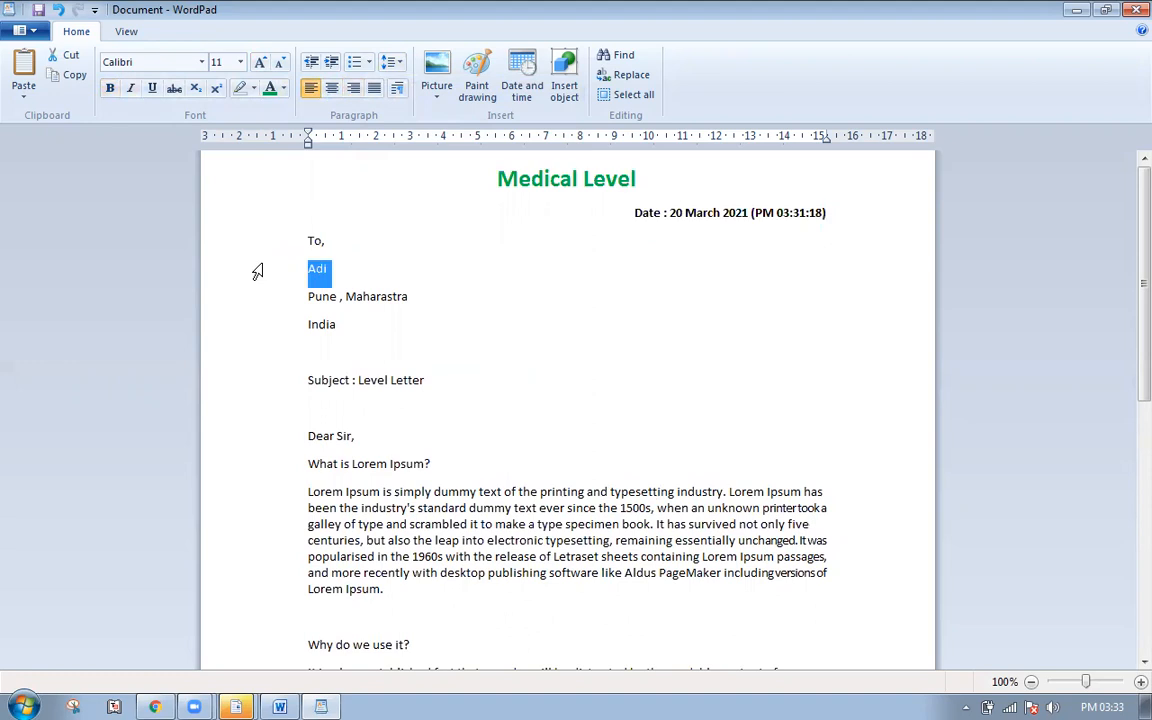
pyautogui.click(283, 89)
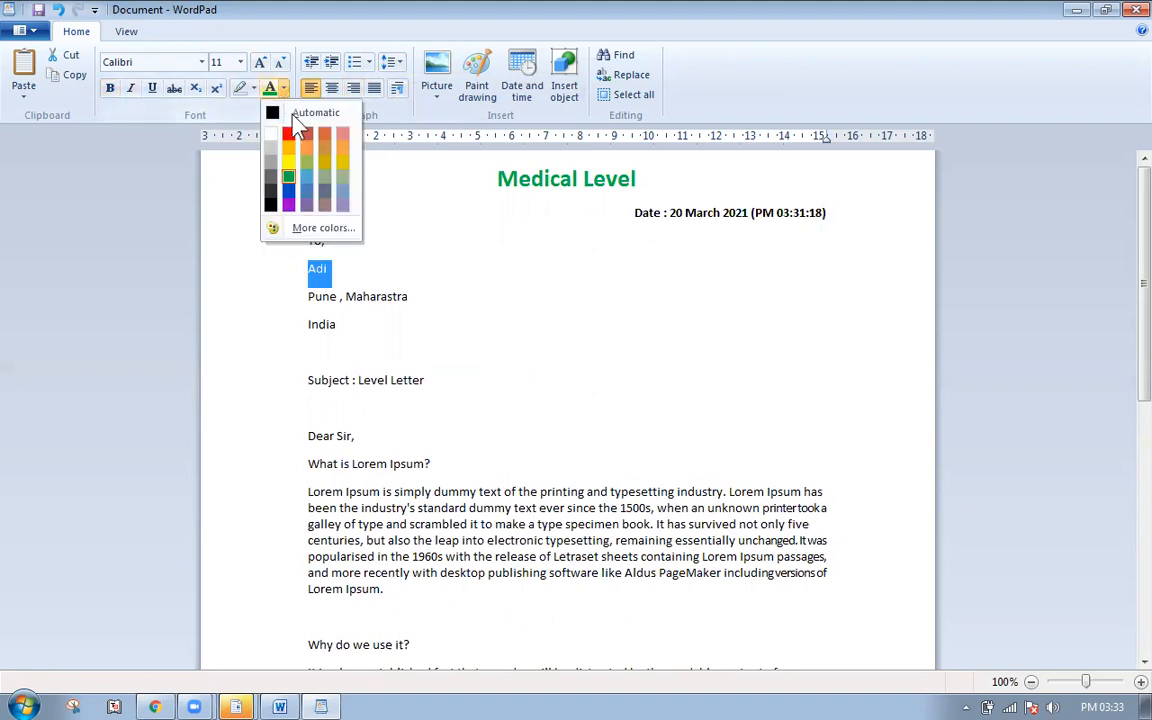
pyautogui.click(287, 196)
pyautogui.click(393, 339)
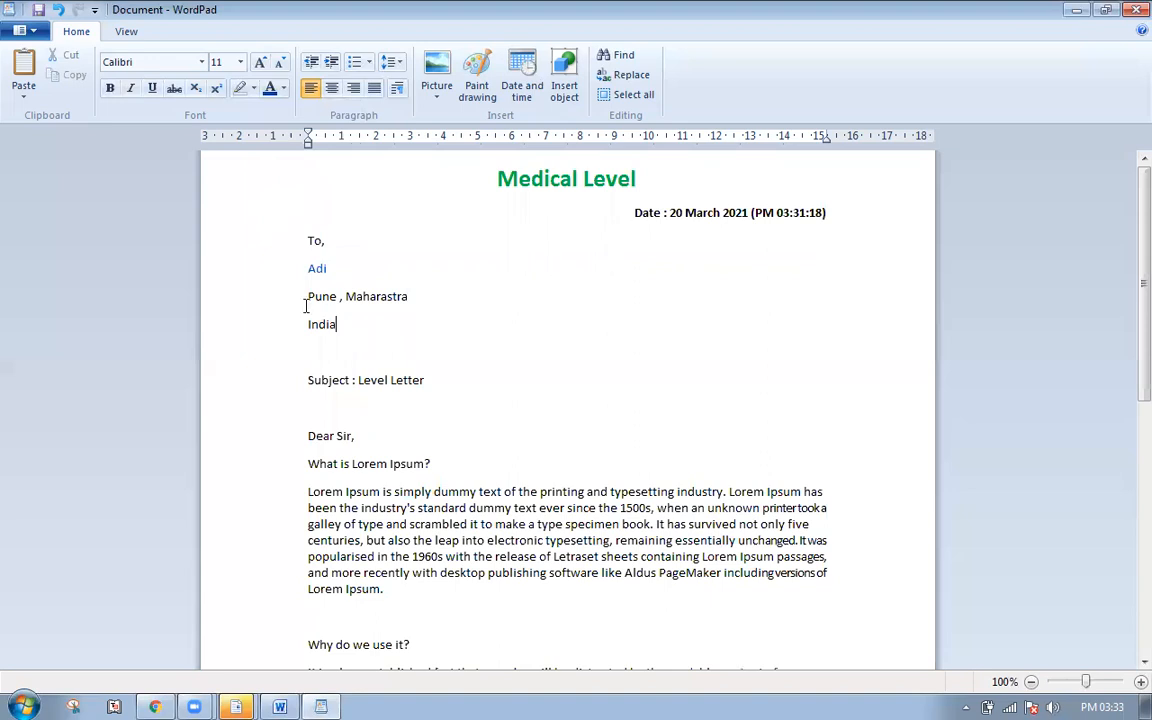
# - Remove the 10pt space after the address paragraphs and enlarge the recipient's name to 18 pt
pyautogui.keyDown('shift'); pyautogui.click(284, 270); pyautogui.keyUp('shift')
pyautogui.click(390, 62)
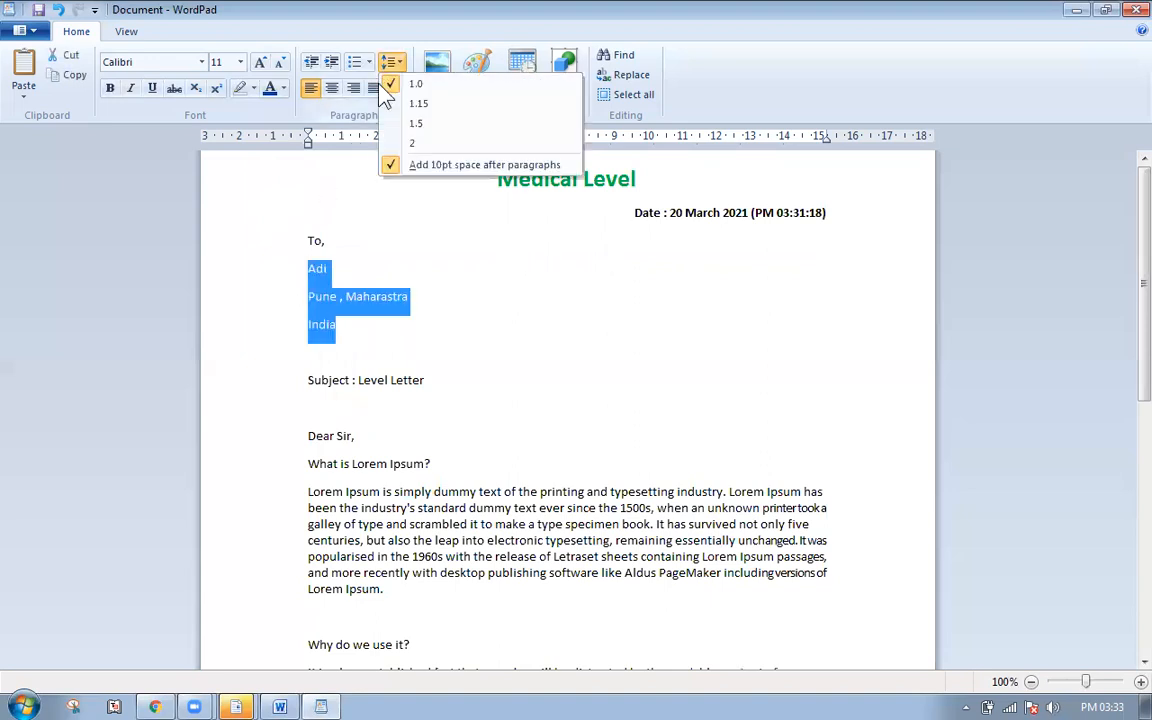
pyautogui.click(424, 170)
pyautogui.click(358, 302)
pyautogui.click(244, 268)
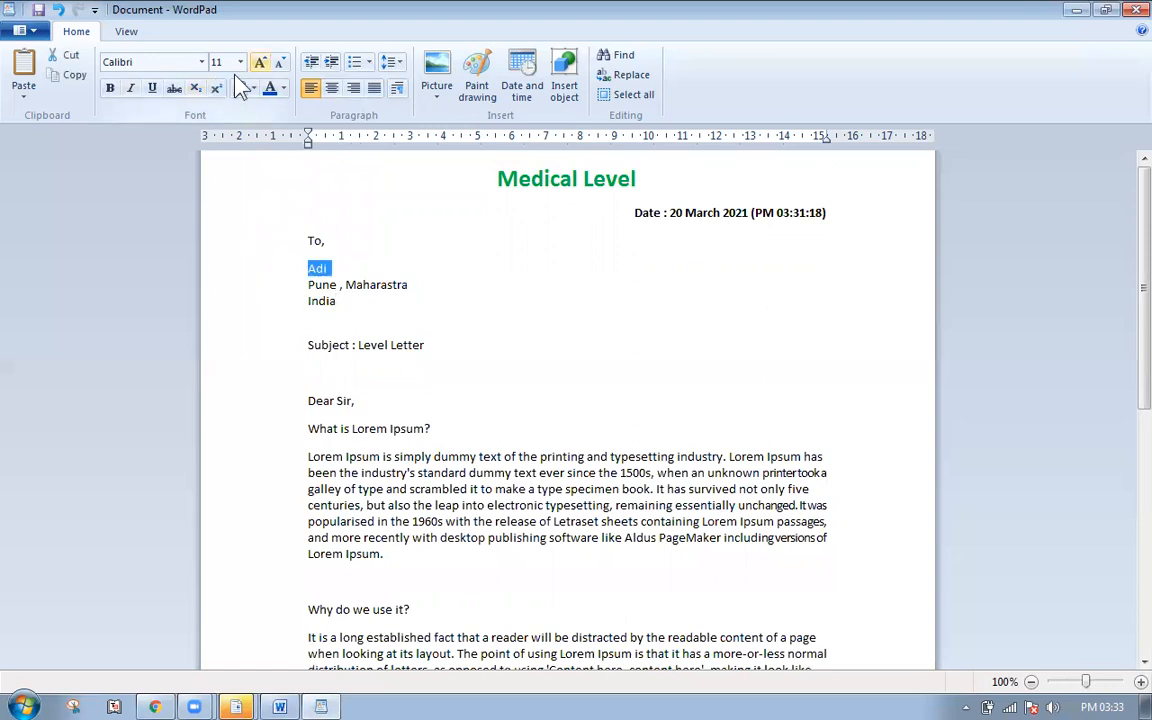
pyautogui.hotkey('ctrl', 'shift', '.')
pyautogui.hotkey('ctrl', 'shift', '.')
pyautogui.hotkey('ctrl', 'shift', '.')
pyautogui.hotkey('ctrl', 'shift', '.')
pyautogui.click(521, 338)
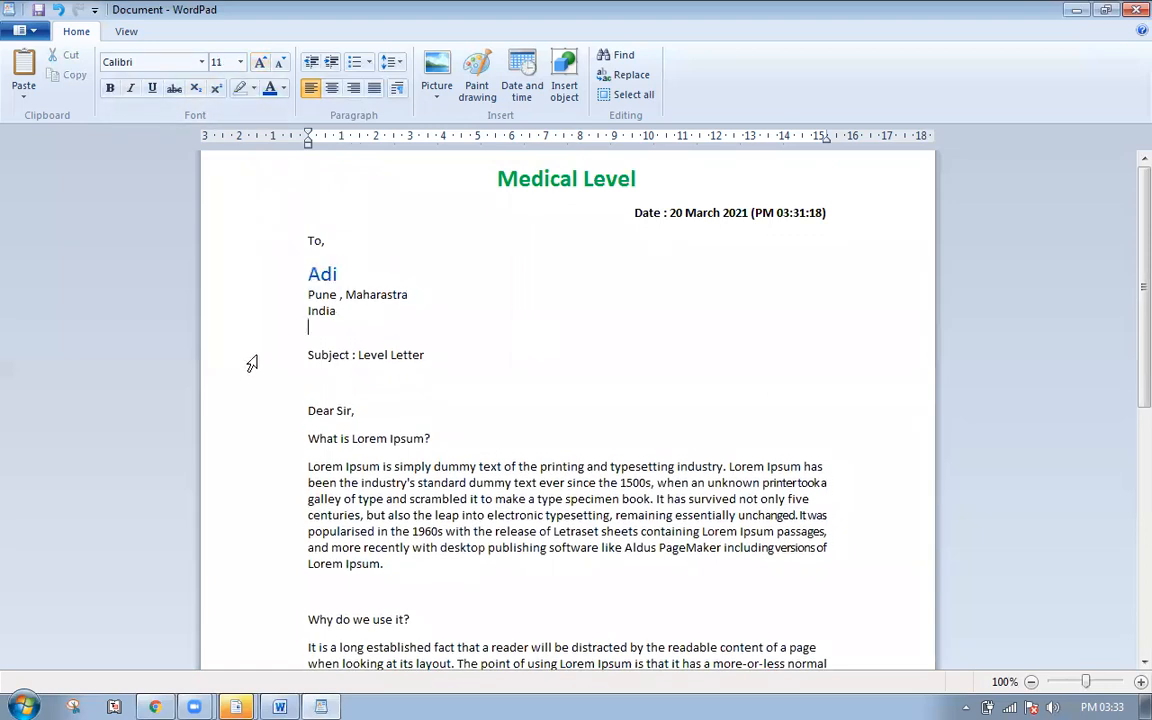
pyautogui.click(230, 358)
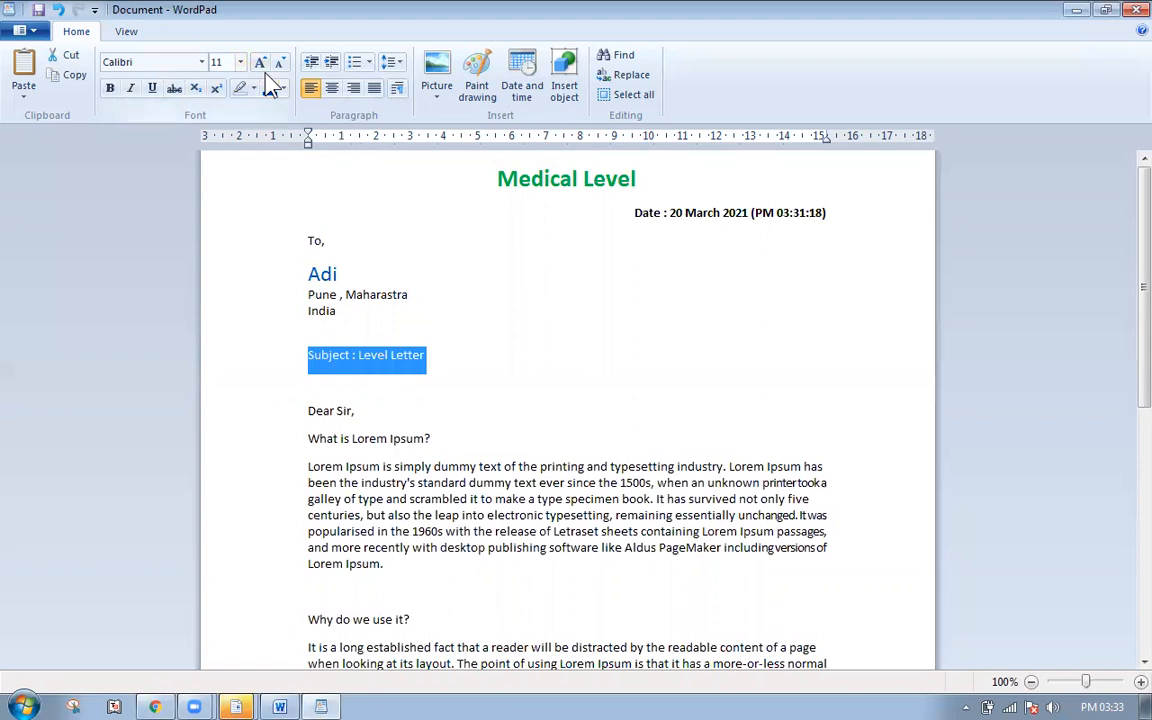
# - Set 'Subject : Level Letter' to 20 pt, centred, underlined and red
pyautogui.click(240, 62)
pyautogui.click(233, 205)
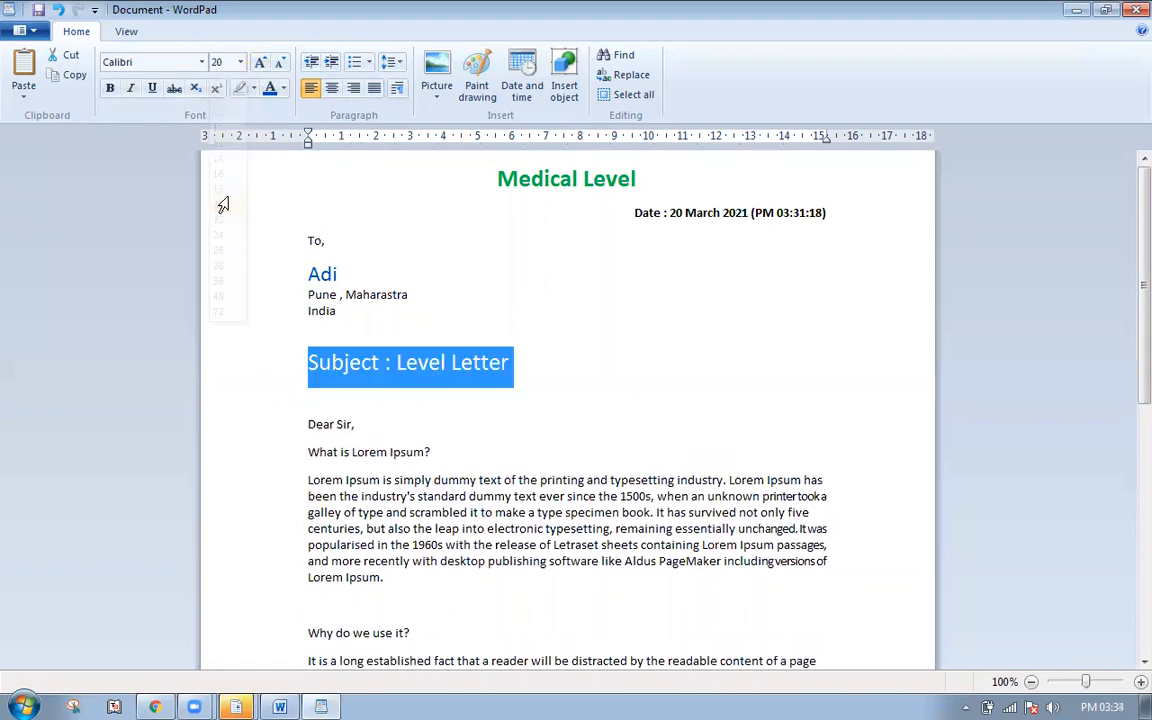
pyautogui.click(333, 89)
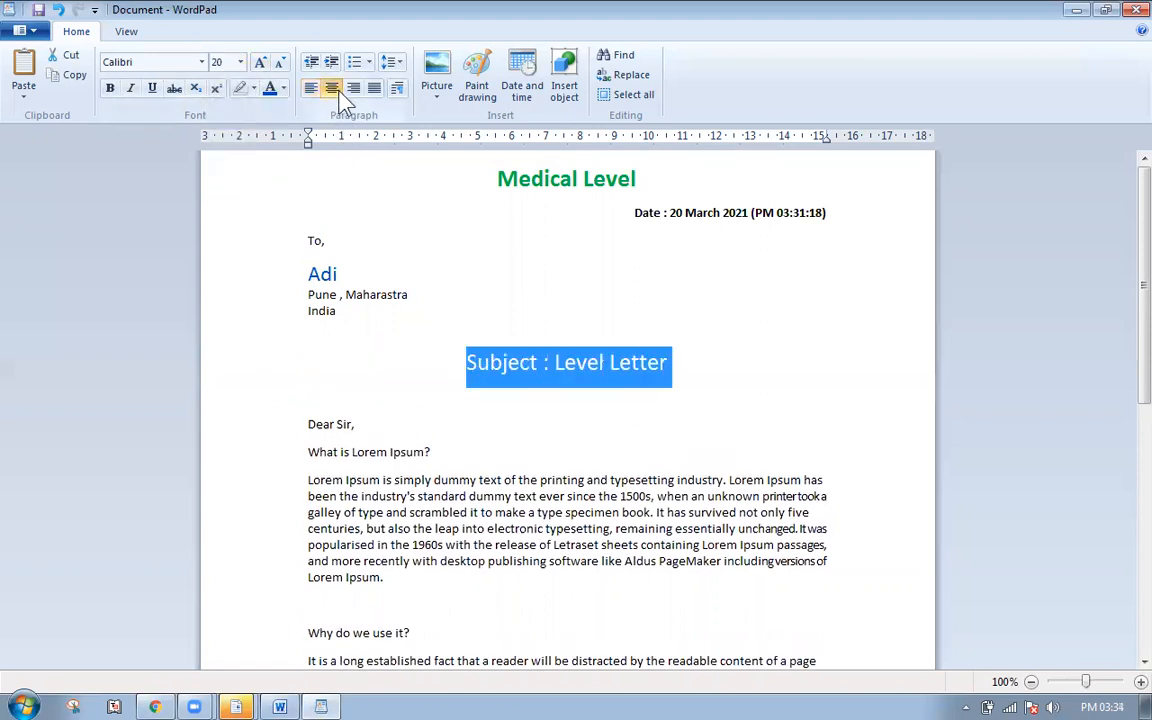
pyautogui.click(152, 88)
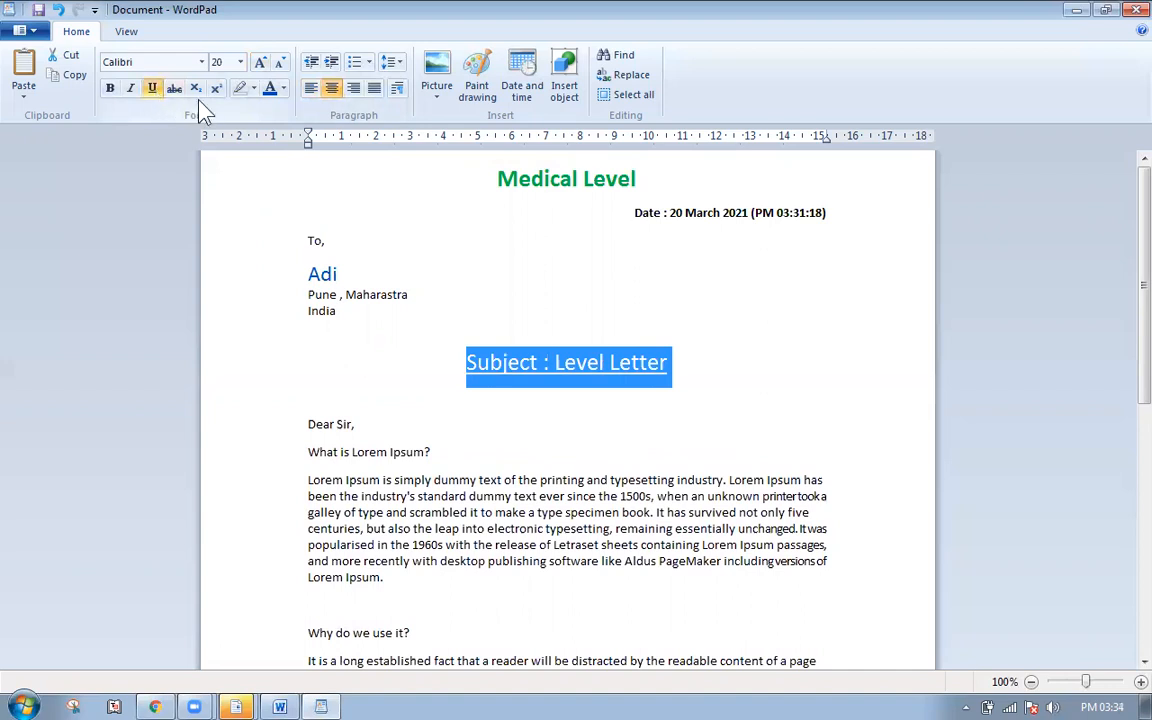
pyautogui.click(283, 89)
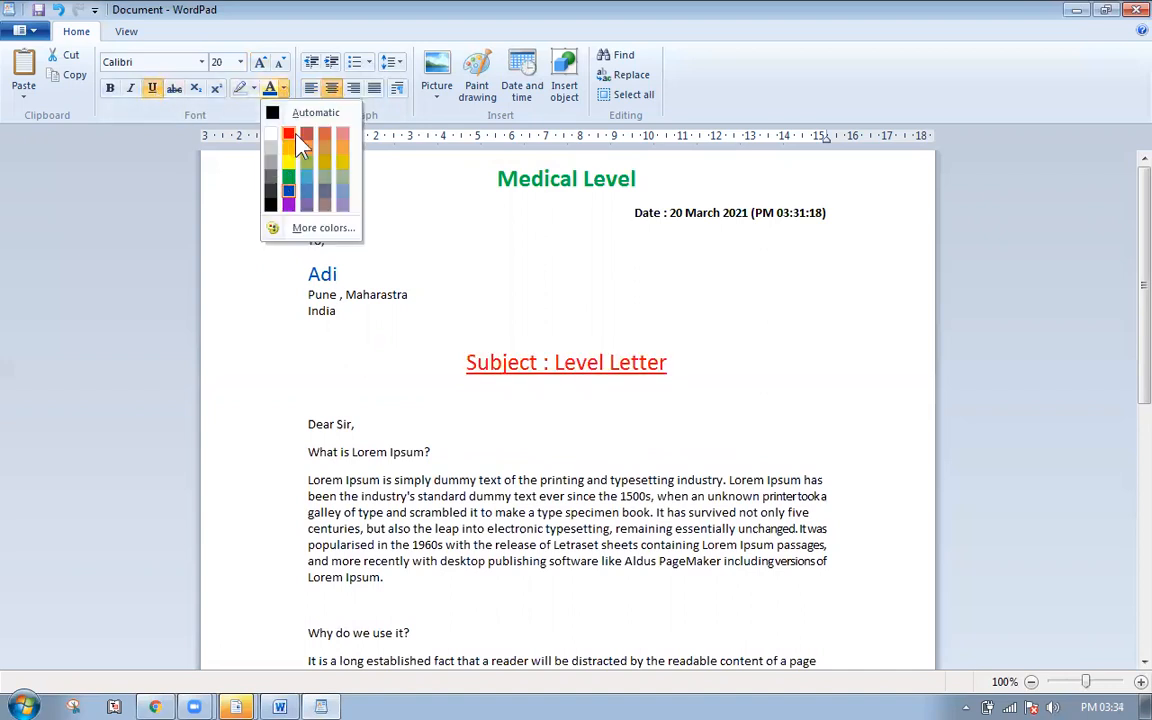
pyautogui.click(306, 136)
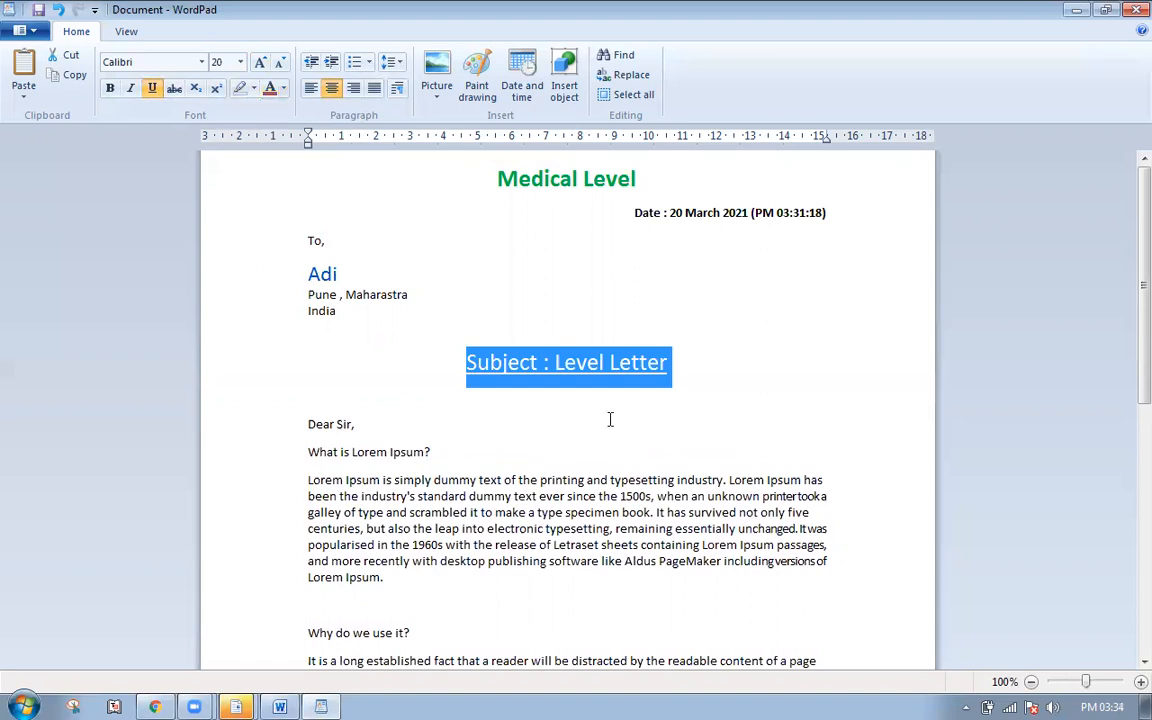
pyautogui.scroll(-8, 543, 398)
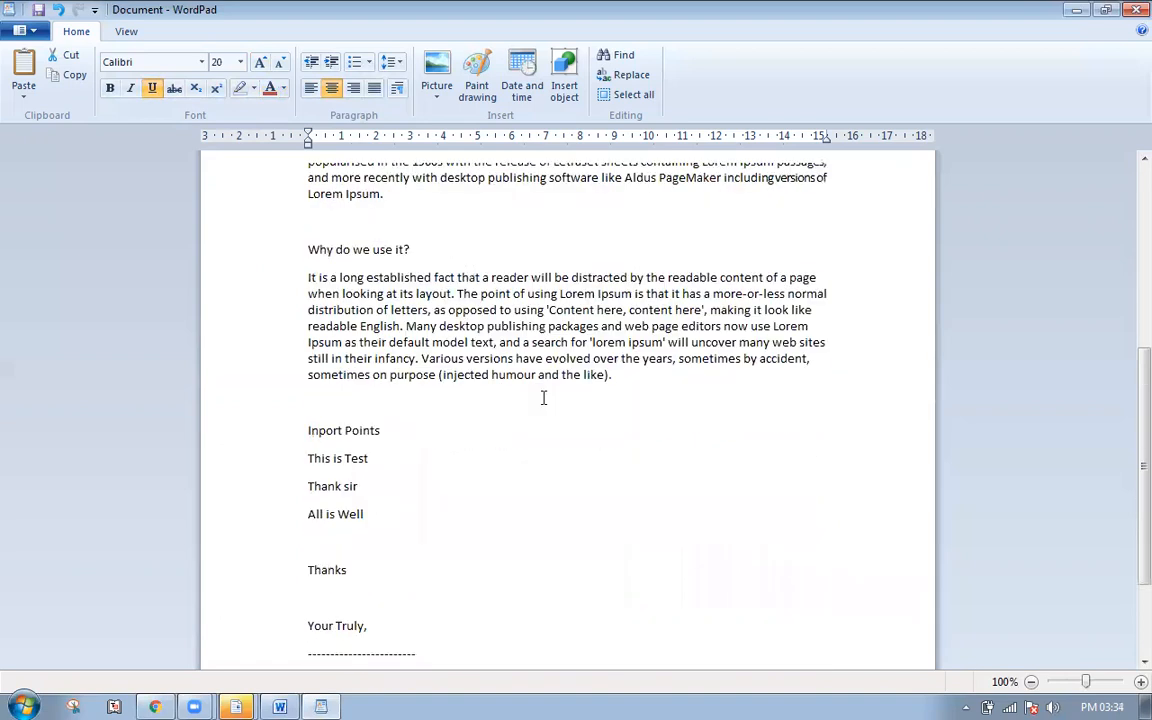
pyautogui.scroll(3, 543, 398)
# - Insert the woman's portrait photo from drive D between the two Lorem Ipsum sections, centred
pyautogui.click(374, 381)
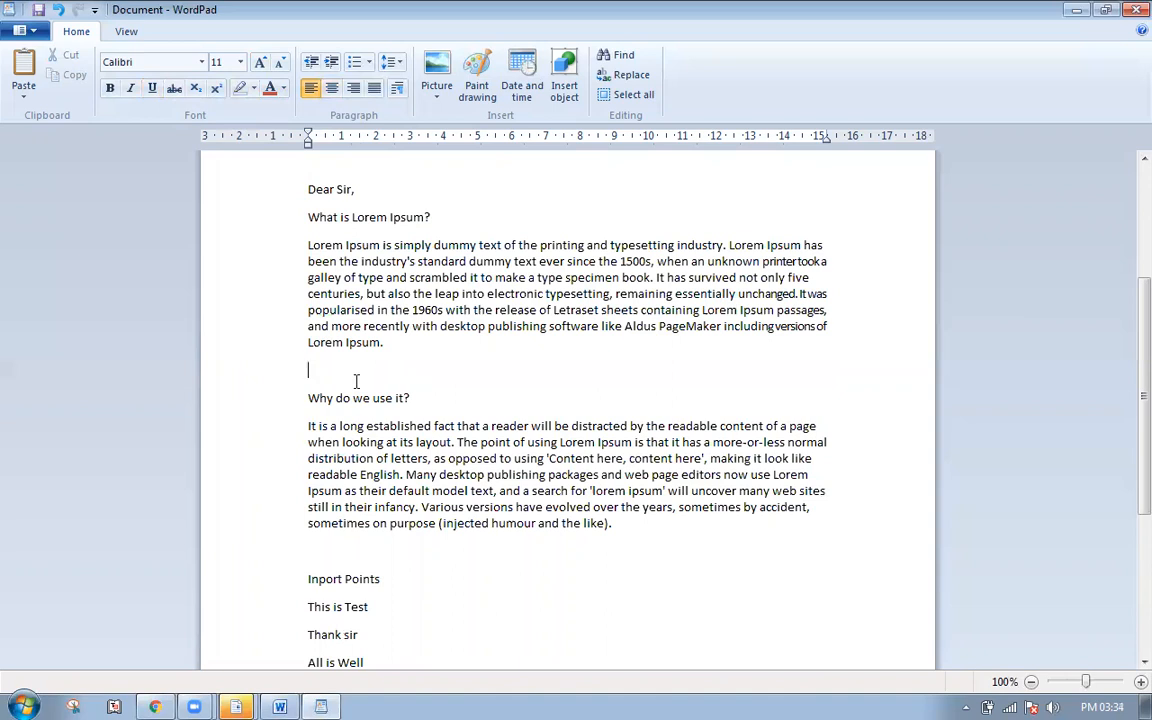
pyautogui.click(441, 87)
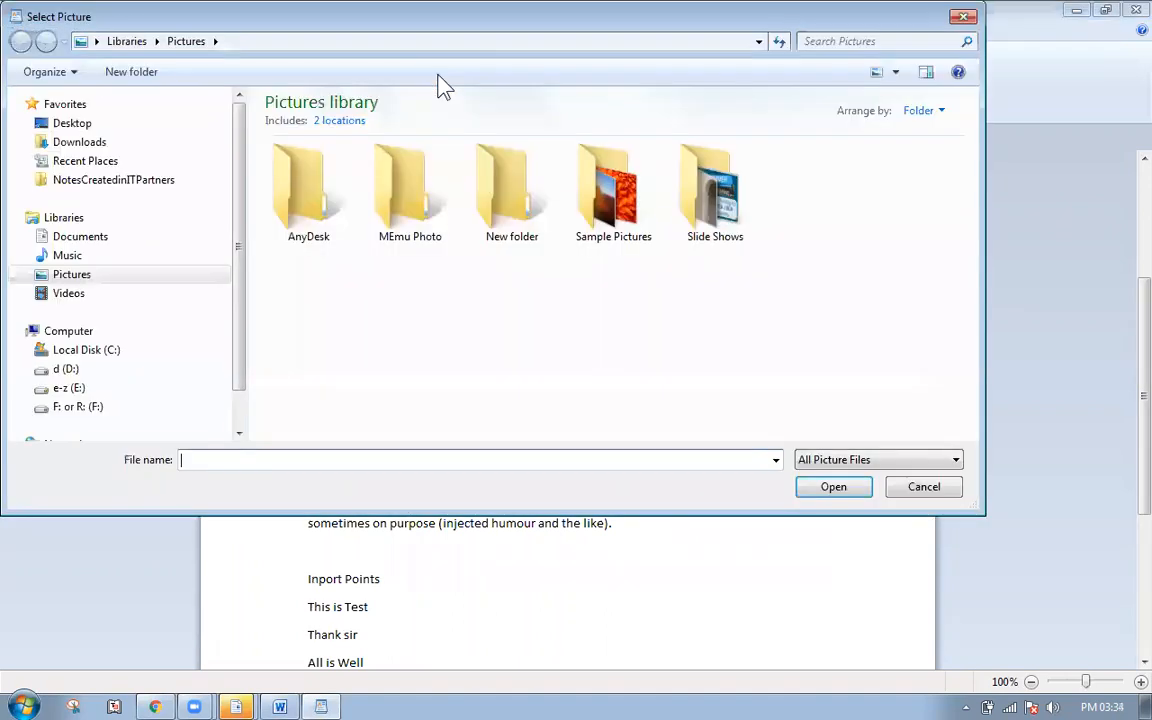
pyautogui.click(105, 370)
pyautogui.moveTo(971, 110); pyautogui.dragTo(969, 400)
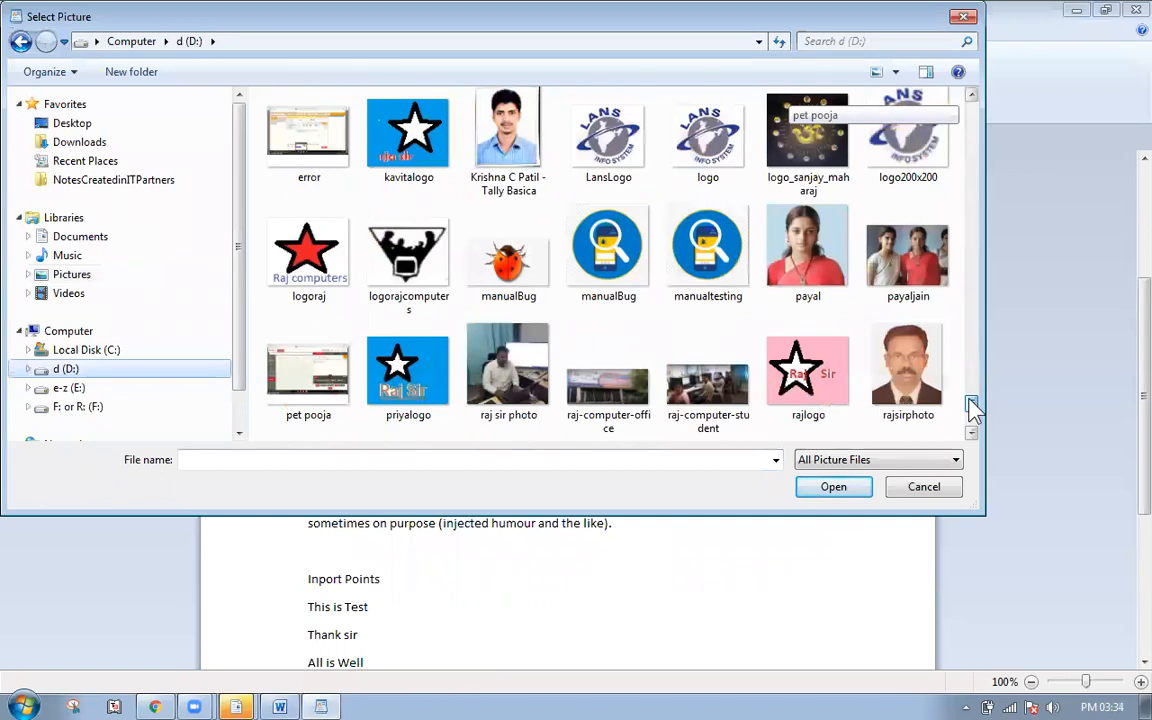
pyautogui.click(808, 250)
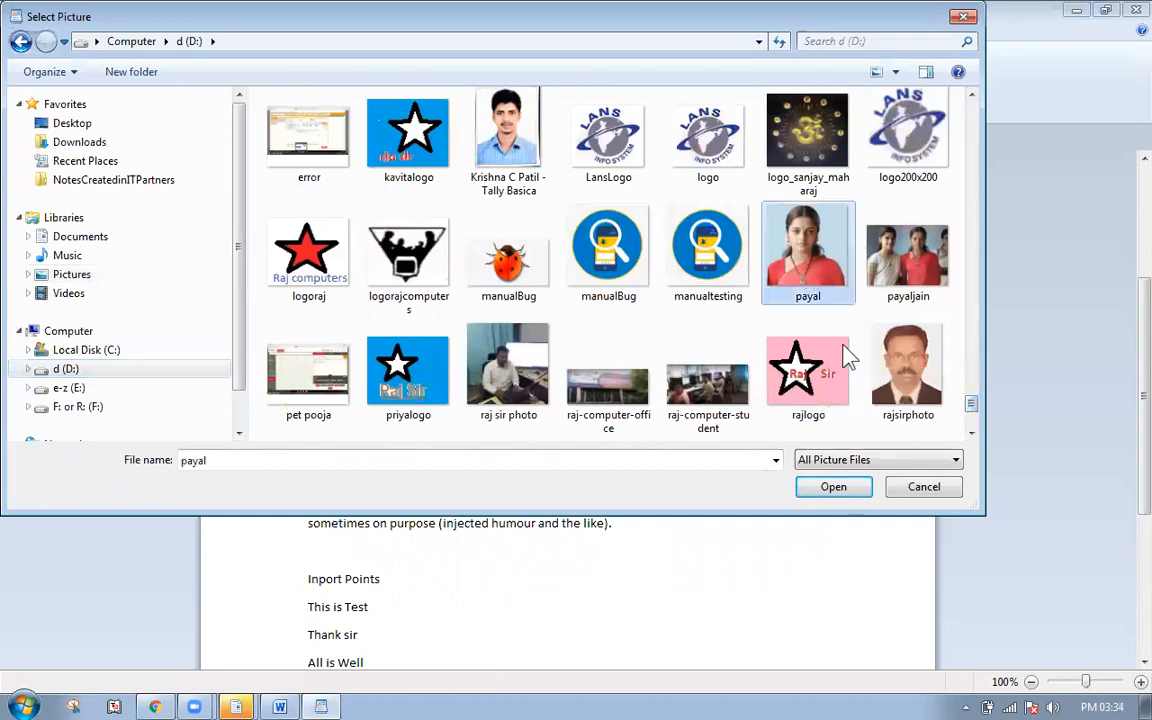
pyautogui.click(834, 488)
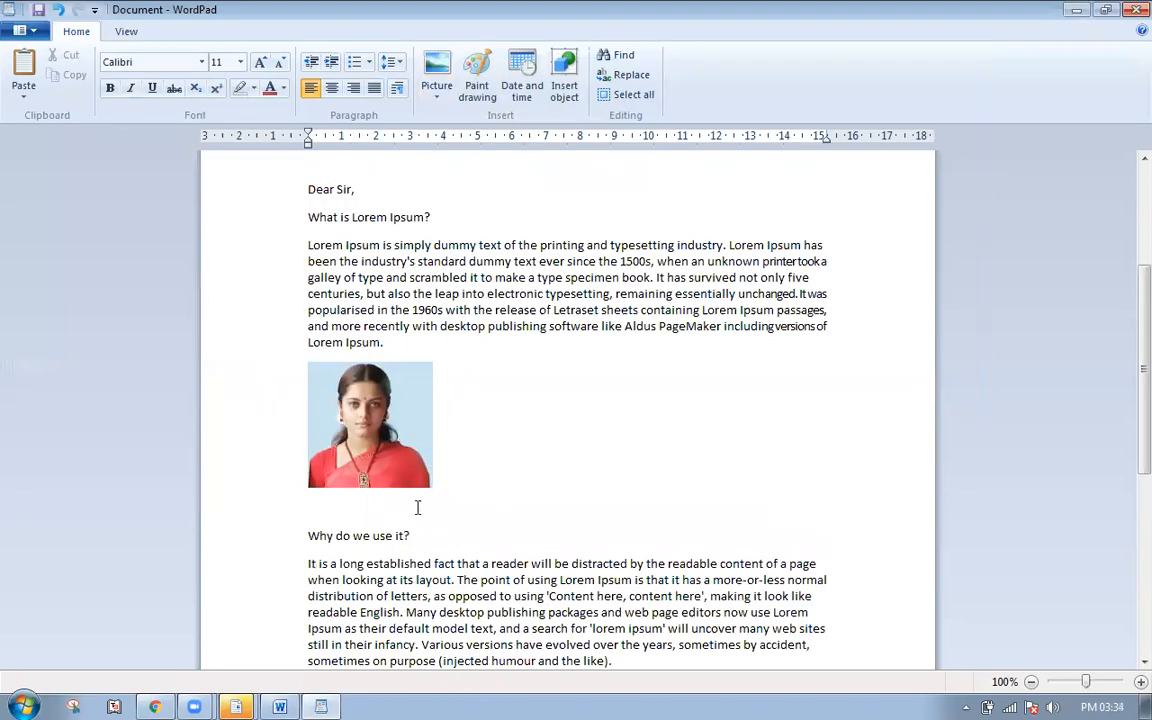
pyautogui.click(363, 400)
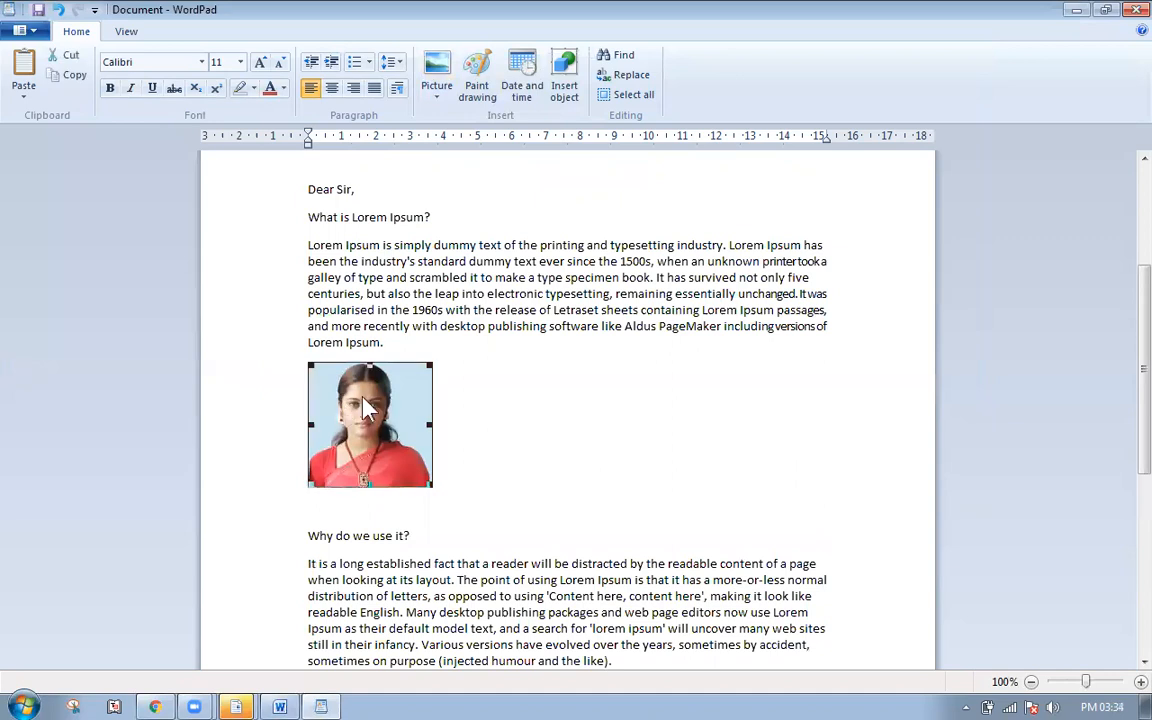
pyautogui.click(333, 89)
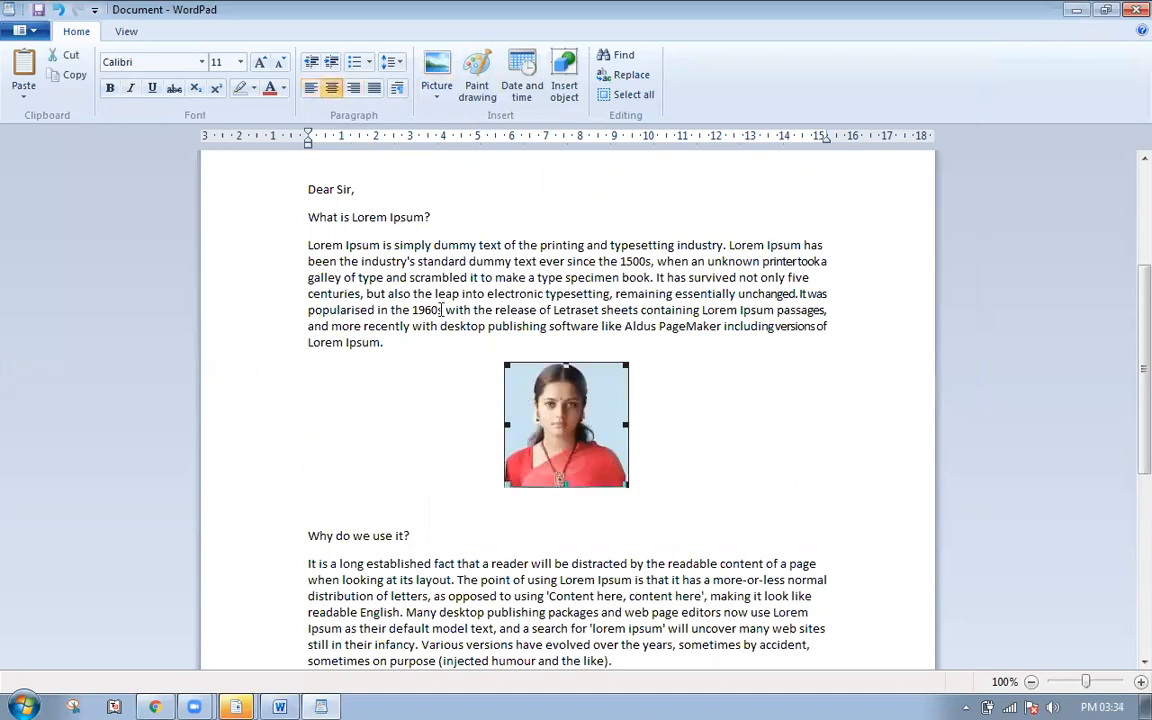
pyautogui.scroll(-8, 612, 410)
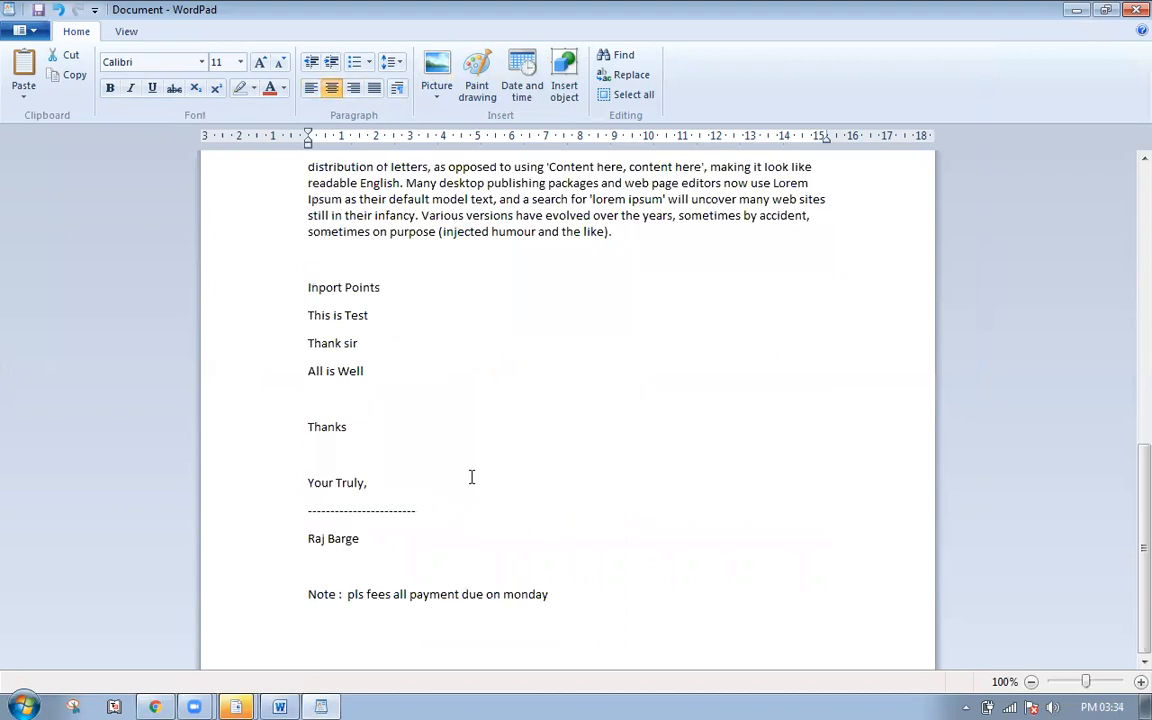
# - Make the three lines under Inport Points a bulleted list without 10pt spacing after paragraphs
pyautogui.moveTo(322, 326); pyautogui.dragTo(341, 370)
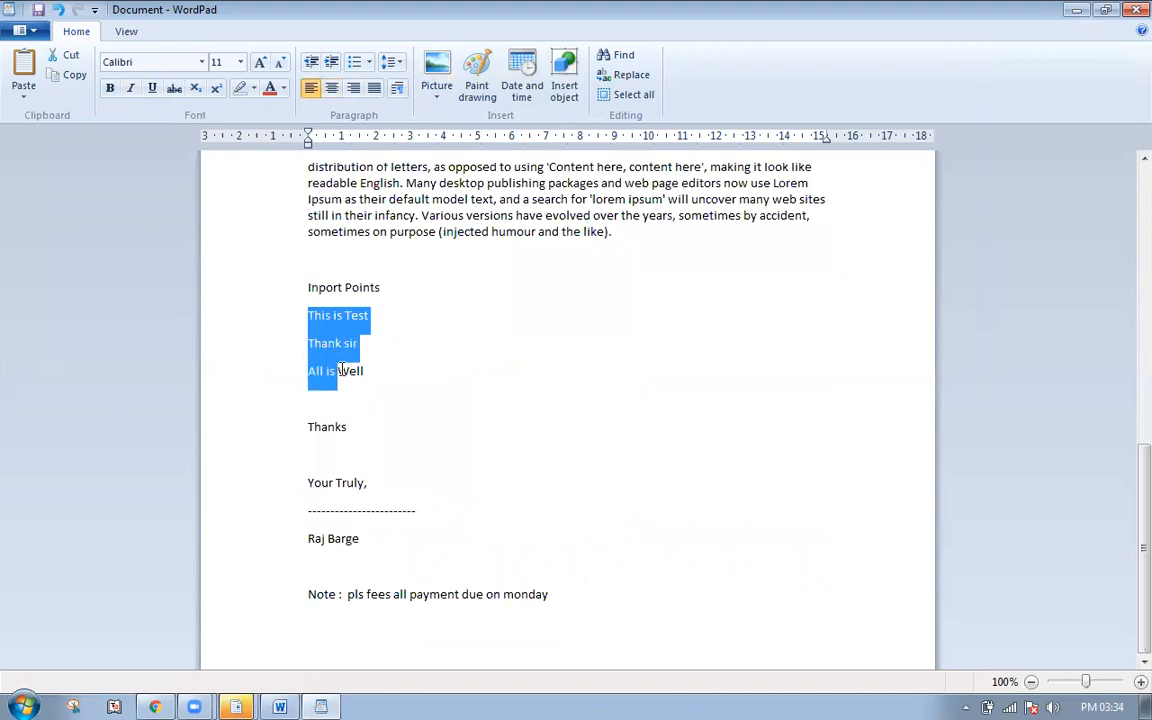
pyautogui.click(368, 62)
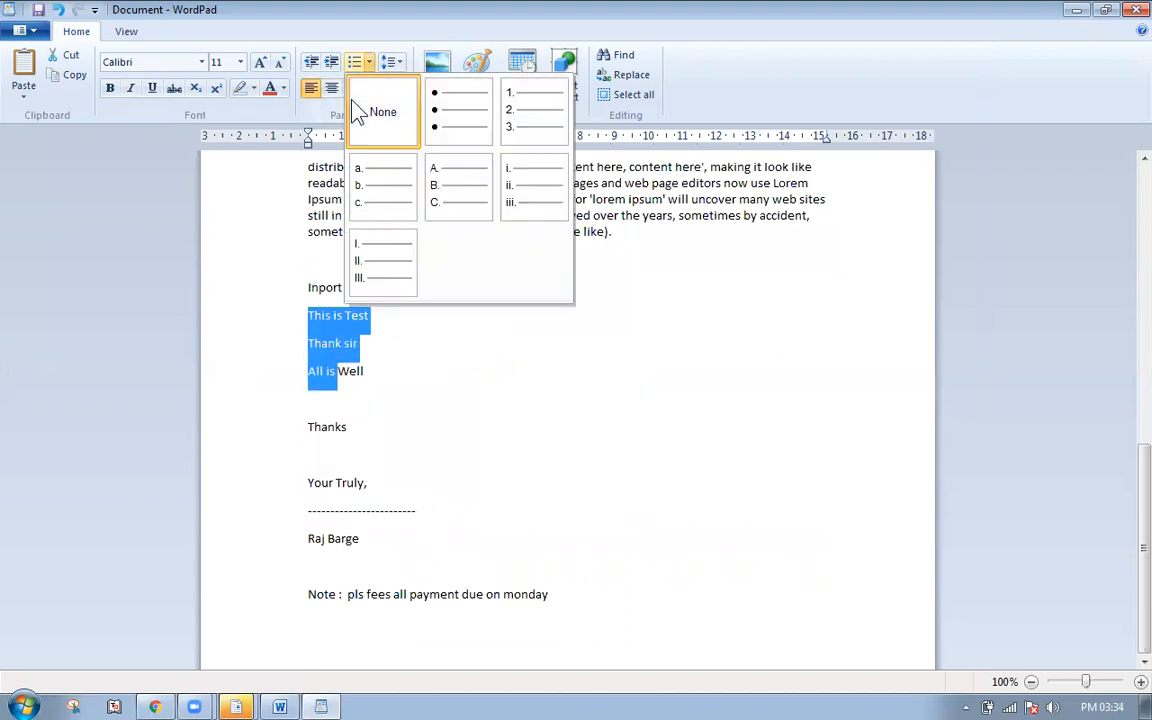
pyautogui.click(443, 135)
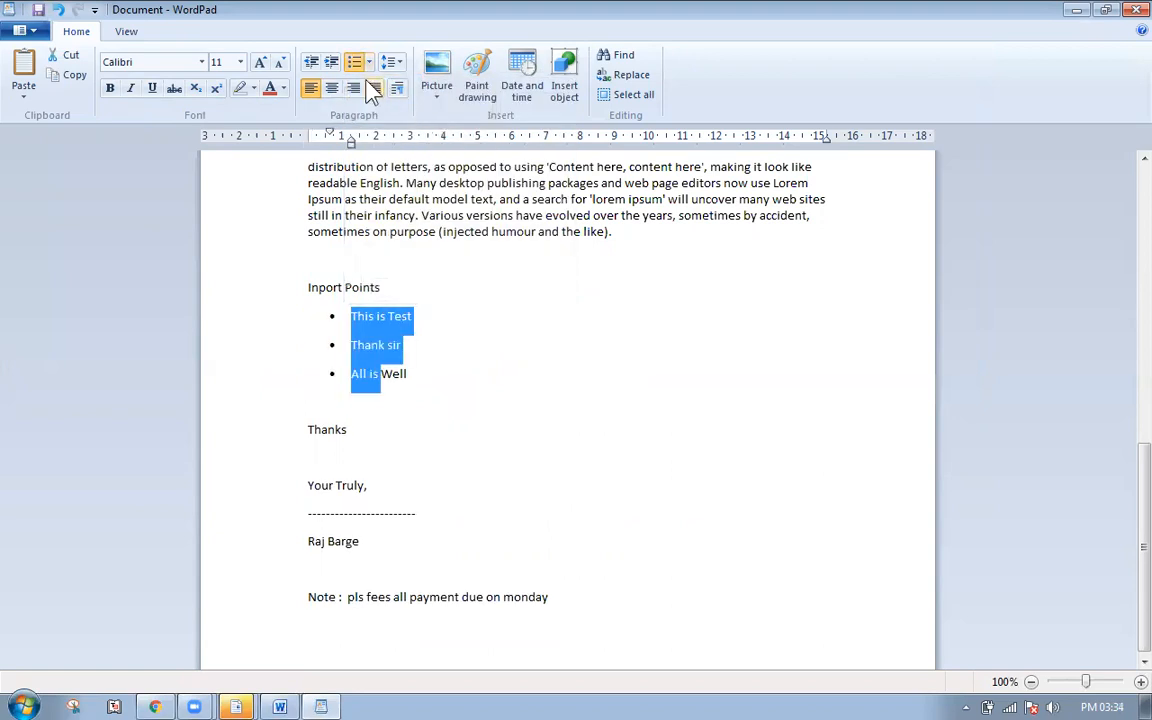
pyautogui.click(390, 62)
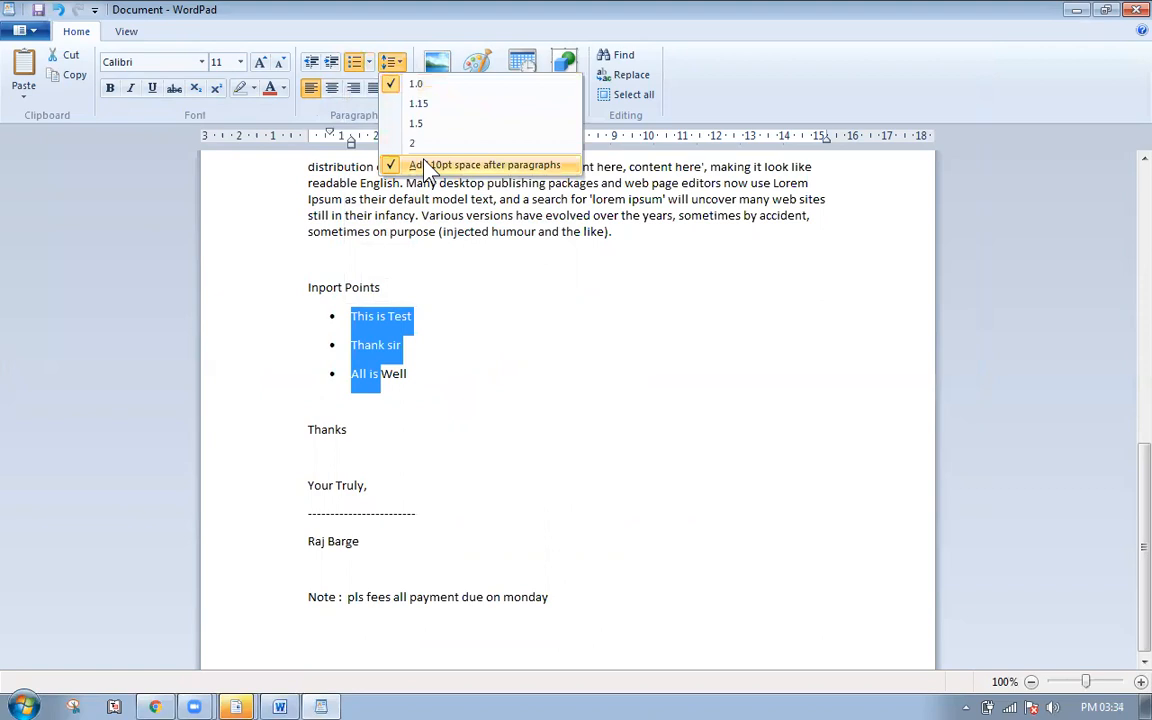
pyautogui.click(425, 163)
# - Select the dashed line and signer's name in the closing block
pyautogui.click(476, 386)
pyautogui.moveTo(272, 455); pyautogui.dragTo(295, 515)
pyautogui.click(312, 495)
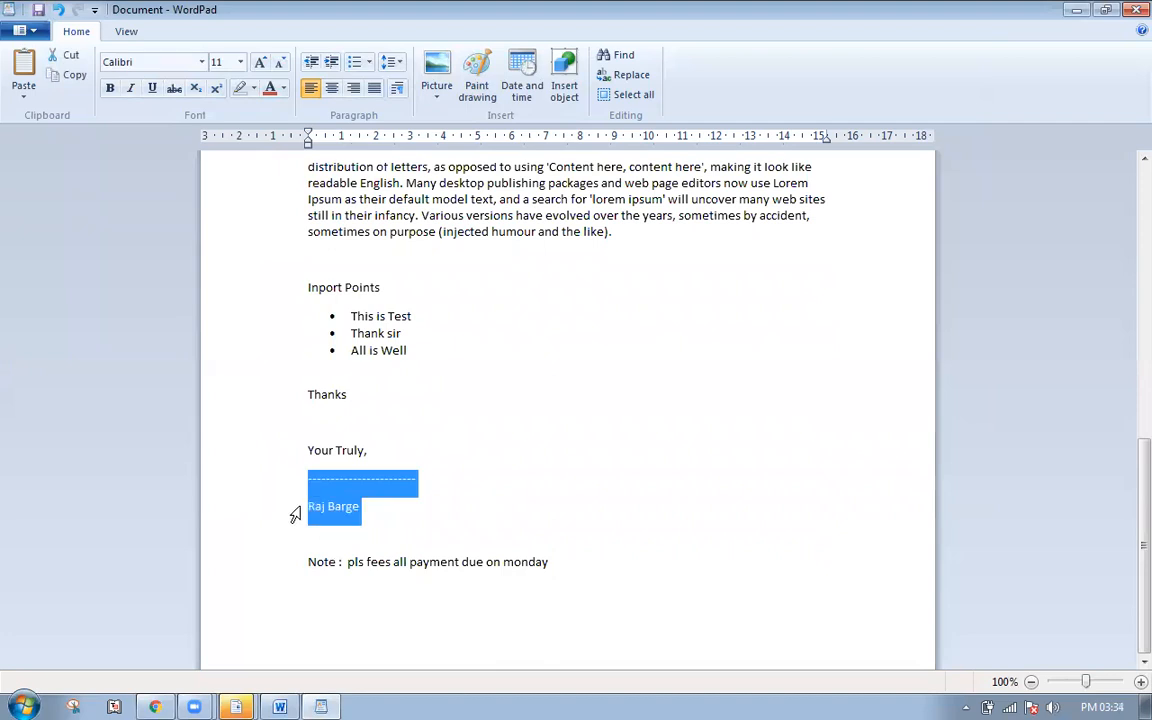
# - Remove extra paragraph spacing from the signature lines and make them bold at 14 pt
pyautogui.click(391, 62)
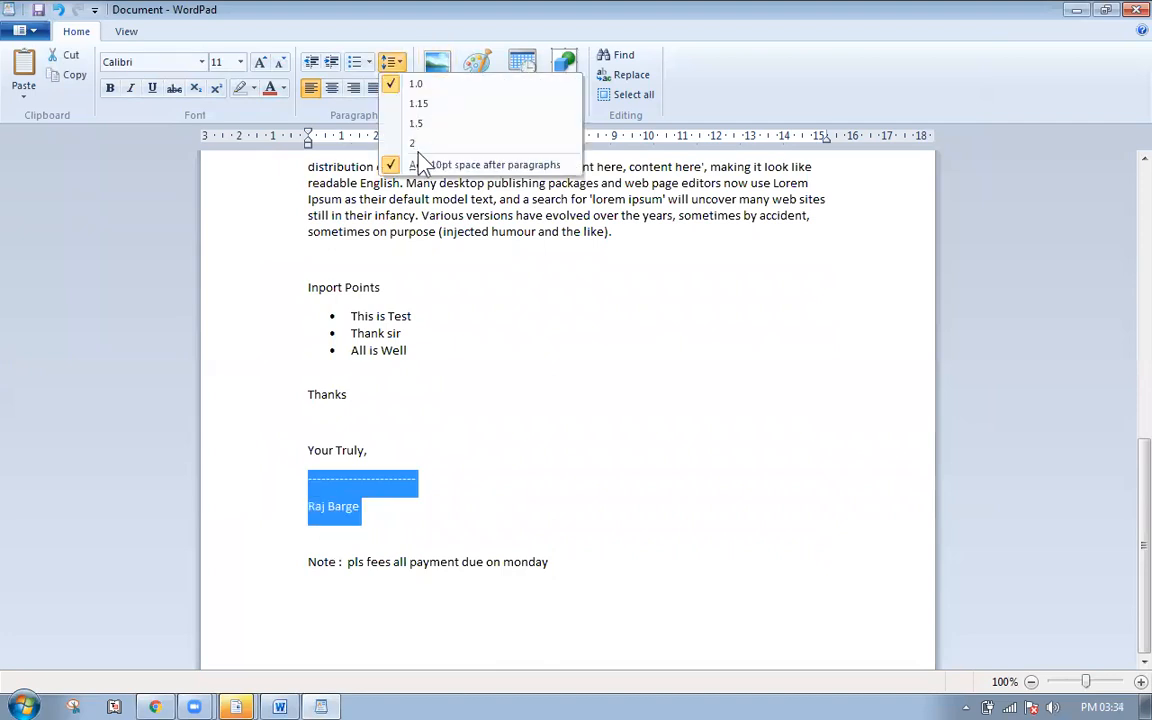
pyautogui.click(425, 165)
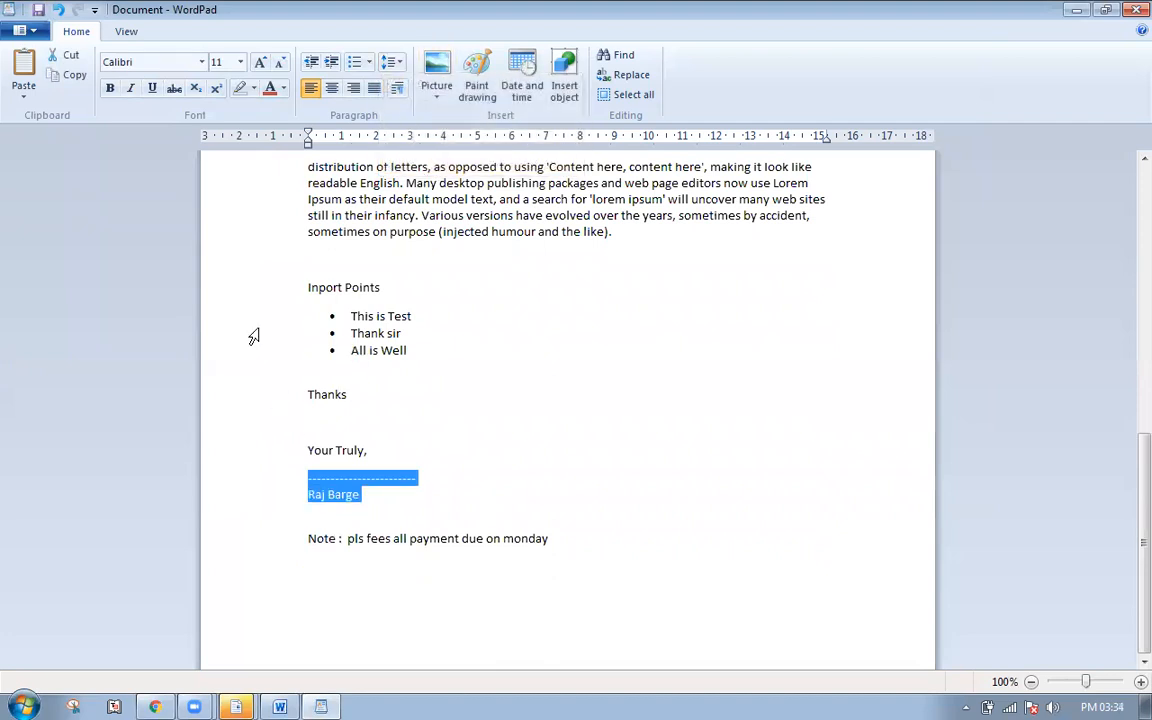
pyautogui.click(109, 87)
pyautogui.click(260, 63)
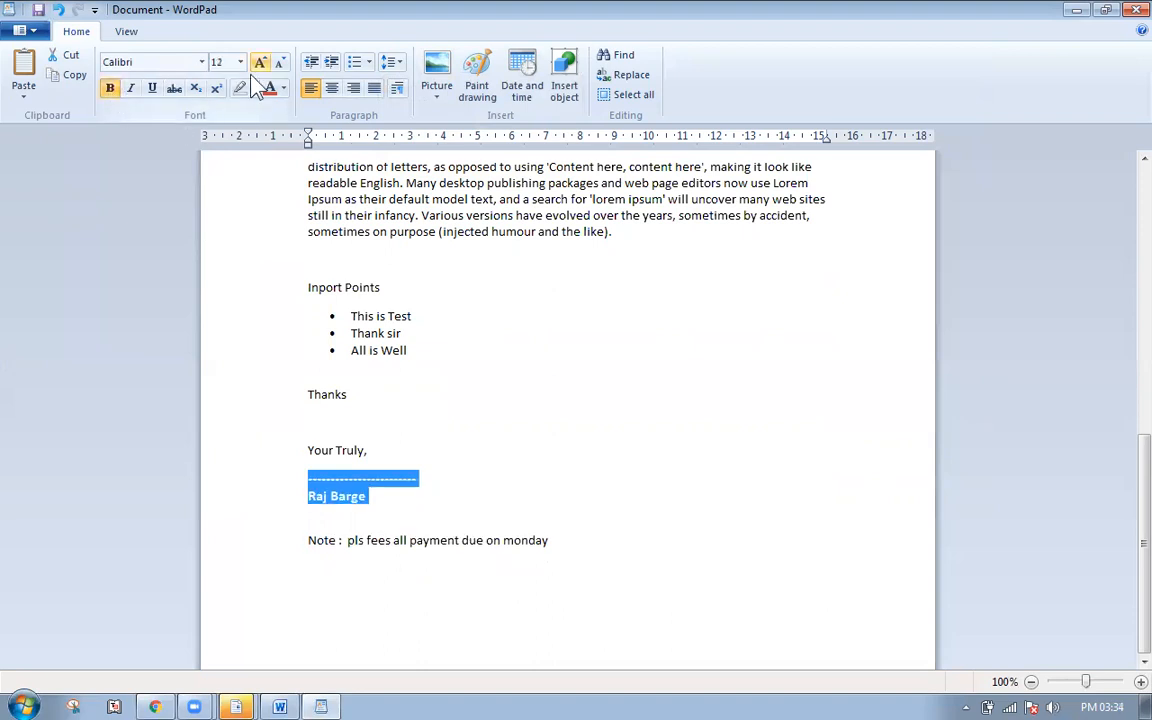
pyautogui.click(259, 63)
pyautogui.click(465, 522)
# - Right-align the closing block and add a blank line after 'Your Truly,'
pyautogui.moveTo(275, 455); pyautogui.dragTo(279, 518)
pyautogui.click(352, 89)
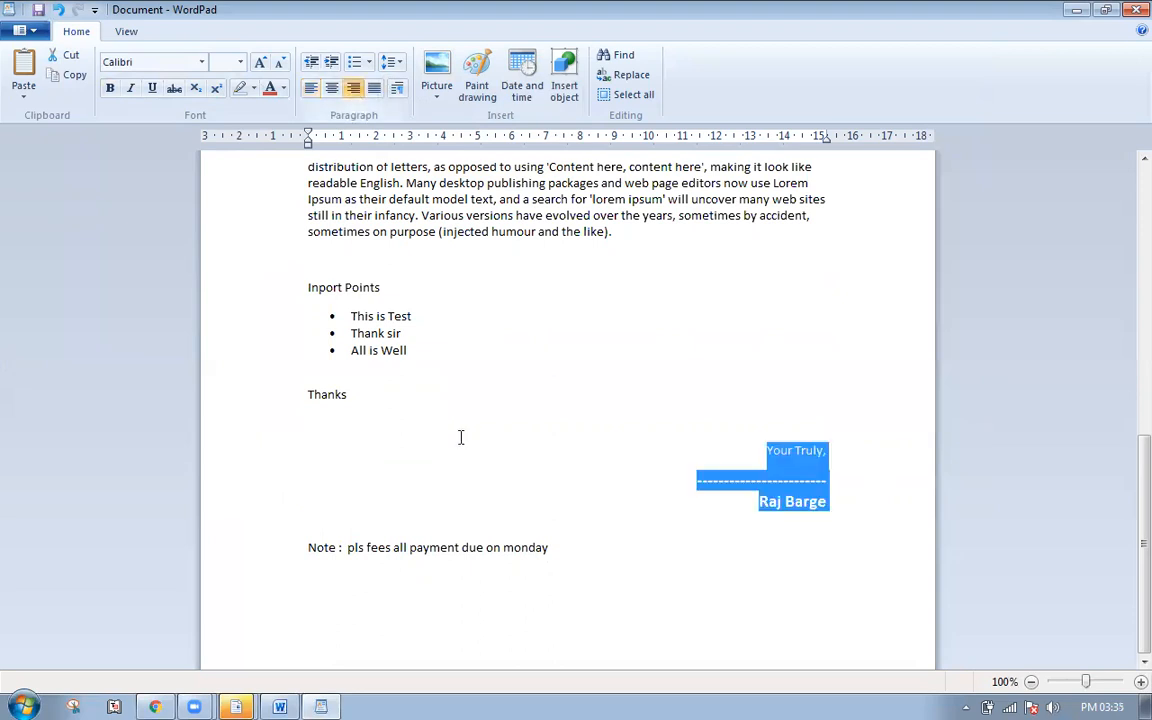
pyautogui.click(818, 478)
pyautogui.click(838, 447)
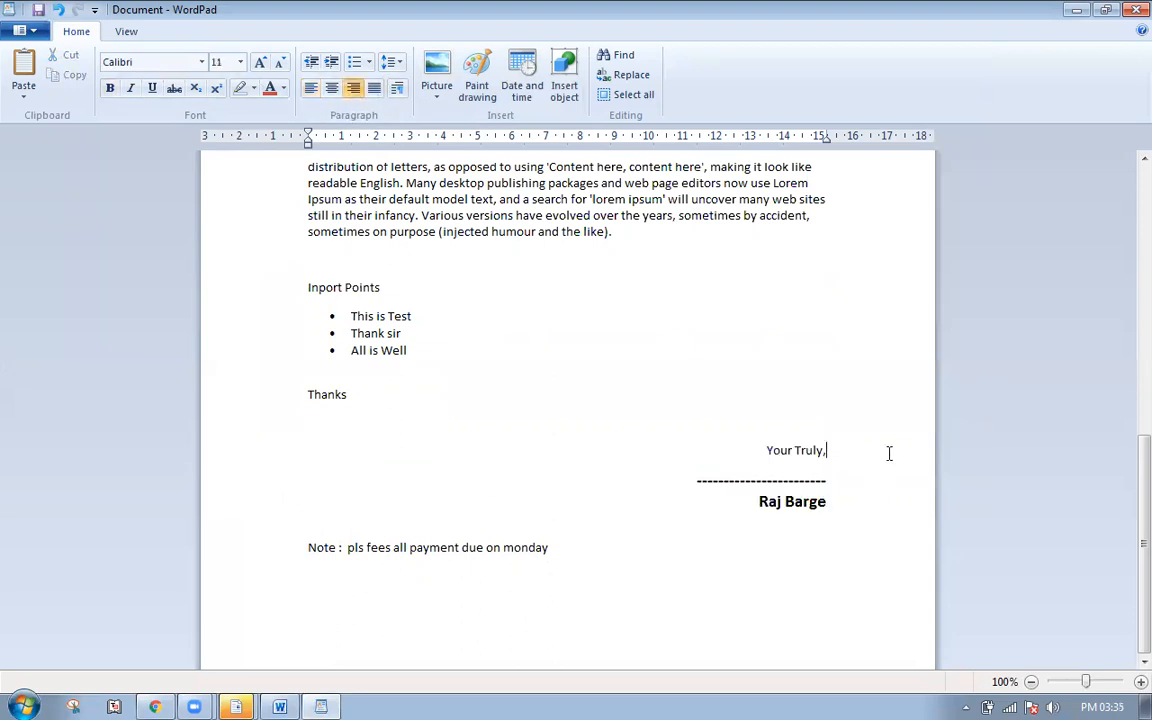
pyautogui.press('Return')
pyautogui.press('Return')
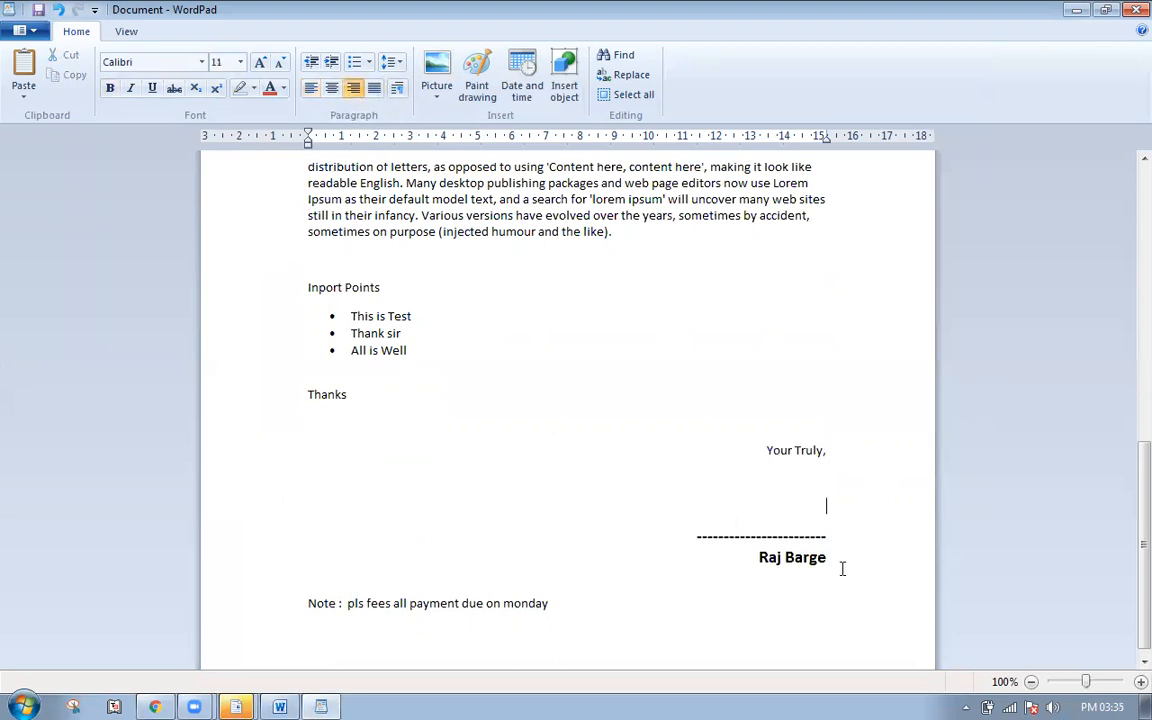
# - Keep the dashed line and signer's name free of 10pt after-spacing, then select the Note line
pyautogui.moveTo(740, 540); pyautogui.dragTo(823, 558)
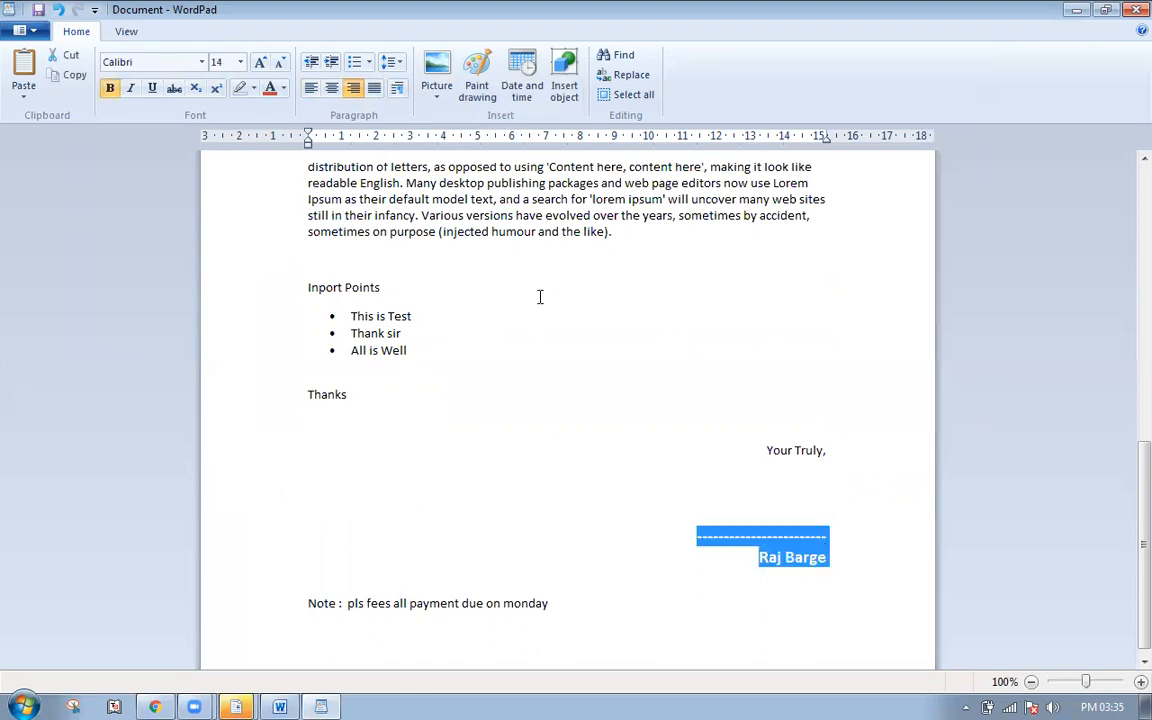
pyautogui.click(391, 62)
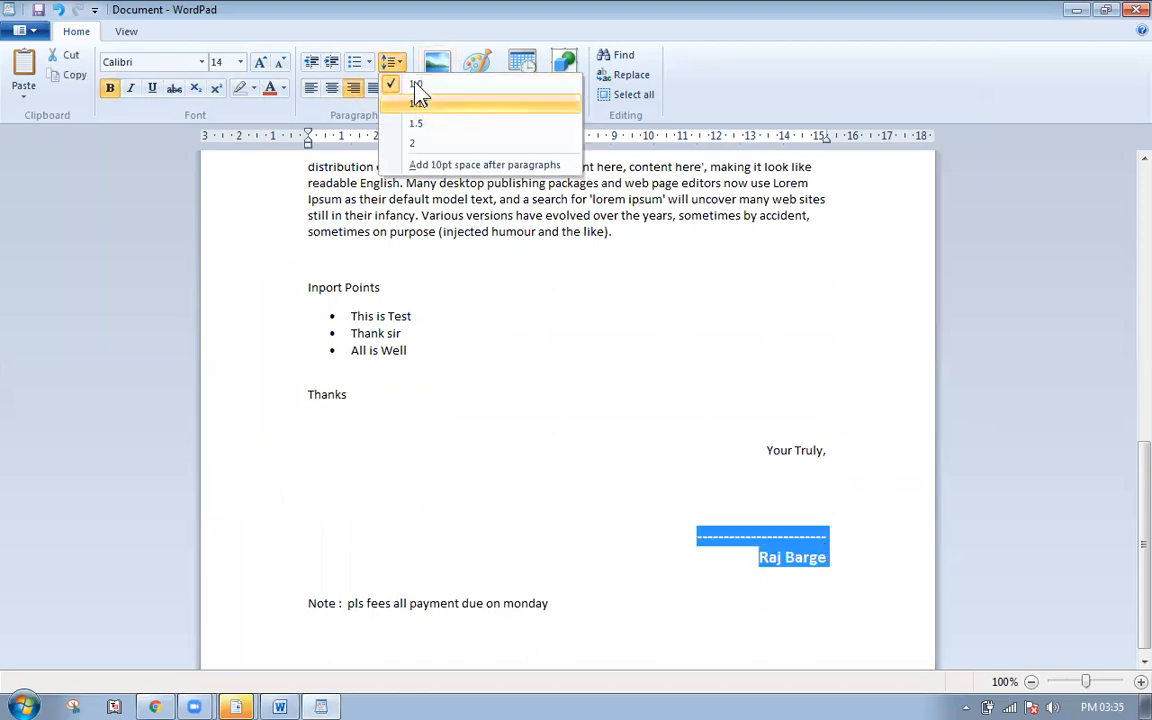
pyautogui.click(430, 166)
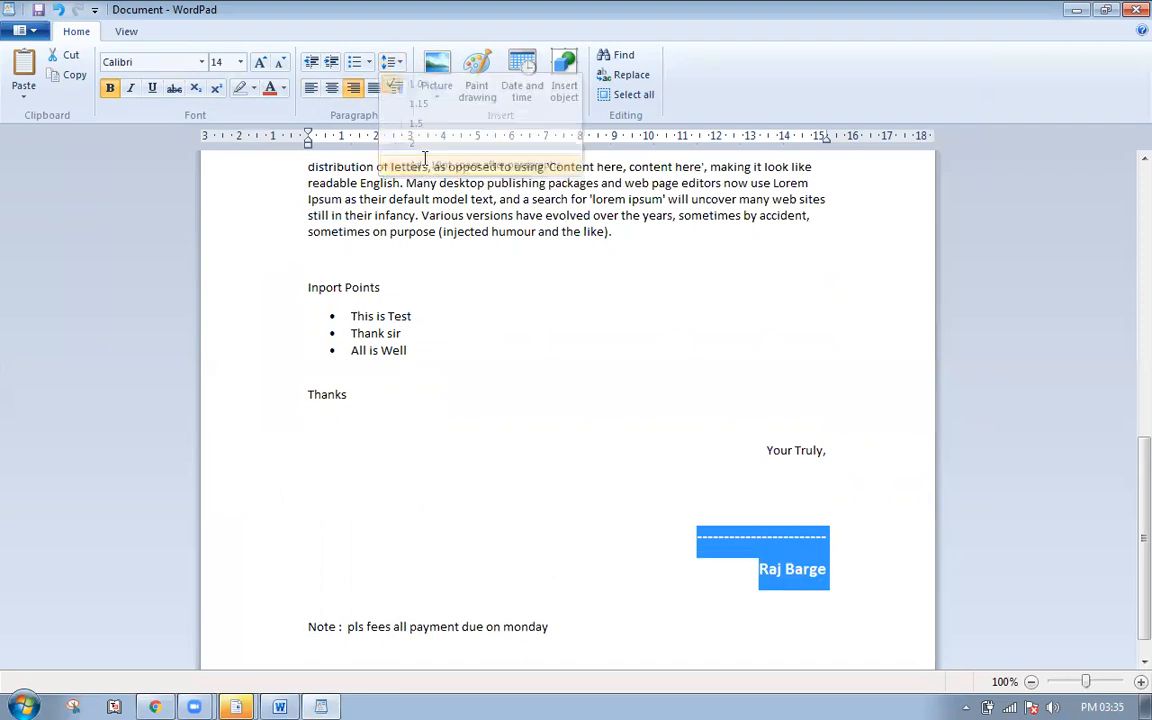
pyautogui.click(391, 62)
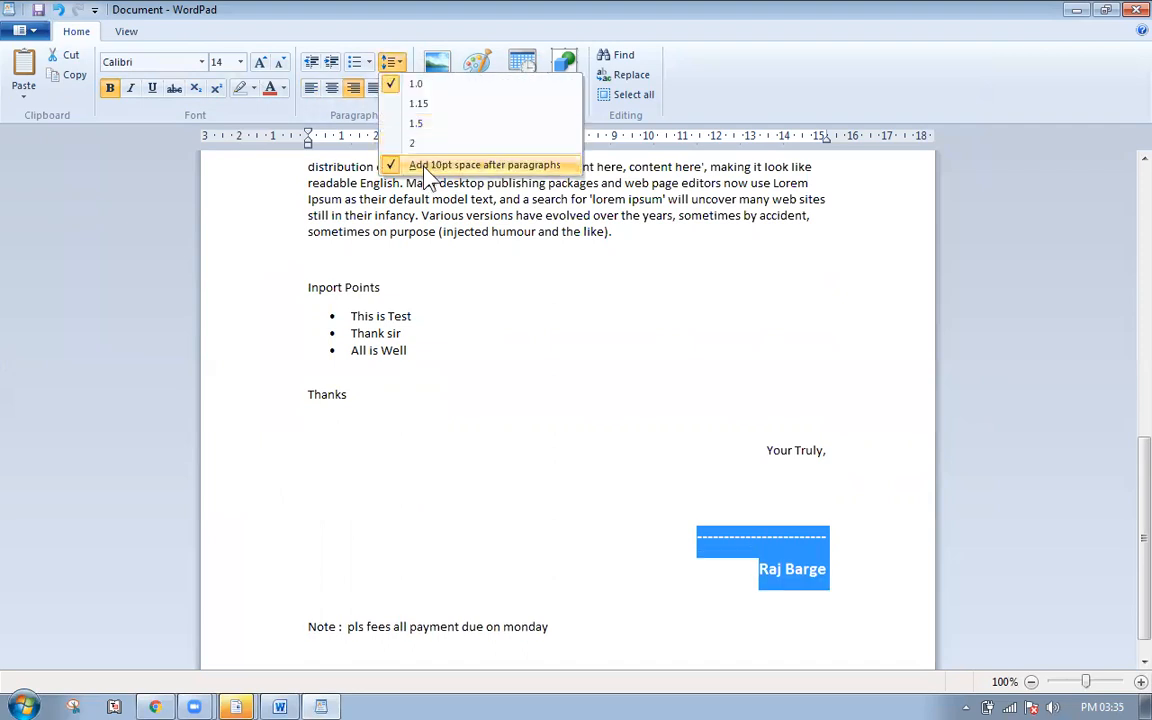
pyautogui.click(425, 166)
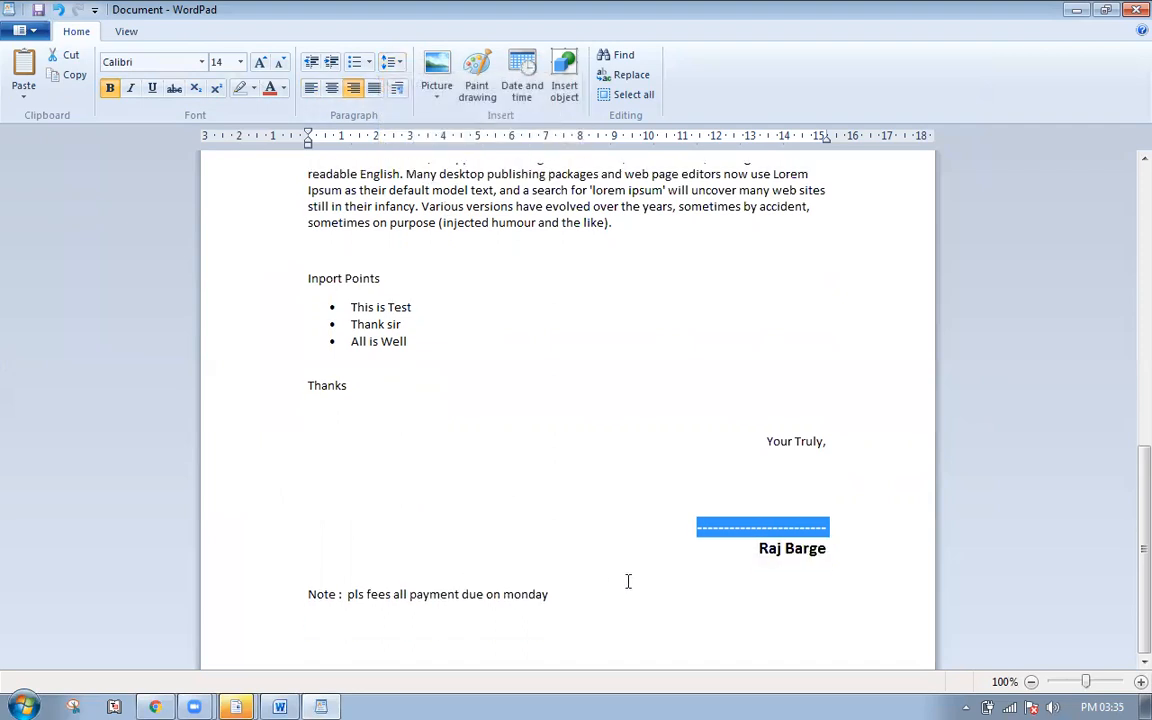
pyautogui.click(258, 597)
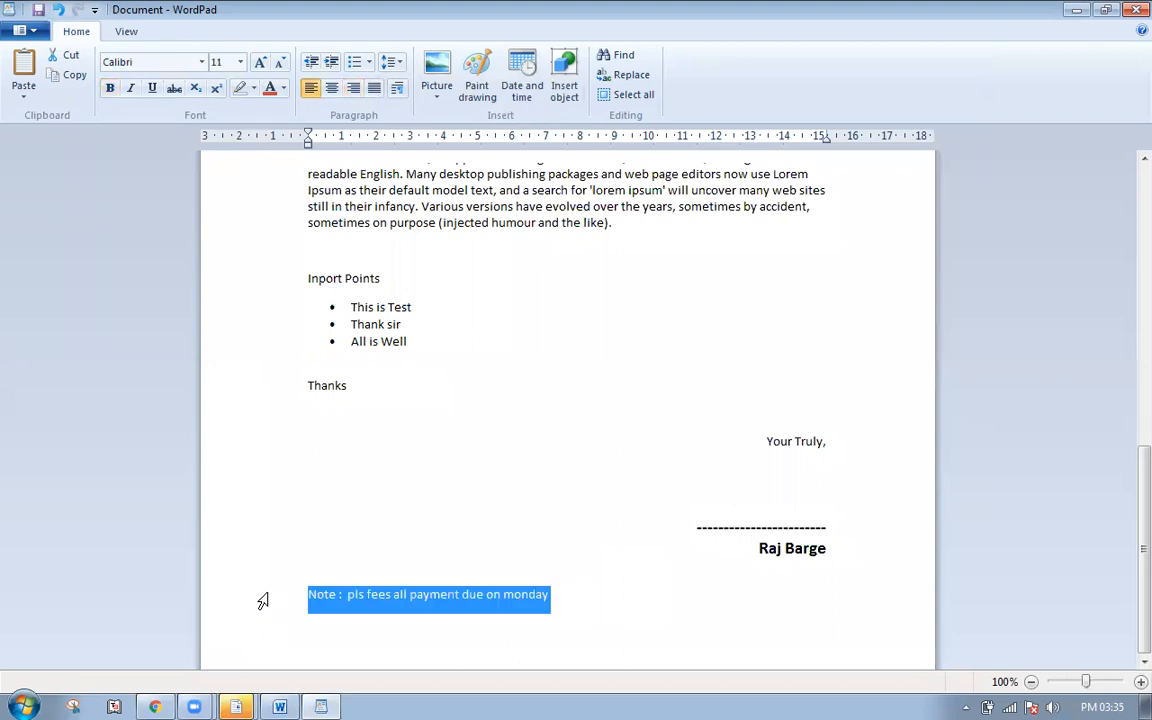
# - Shrink the payment-due Note line to tiny 6 pt text
pyautogui.click(278, 66)
pyautogui.click(278, 66)
pyautogui.click(278, 66)
pyautogui.click(278, 66)
pyautogui.click(278, 66)
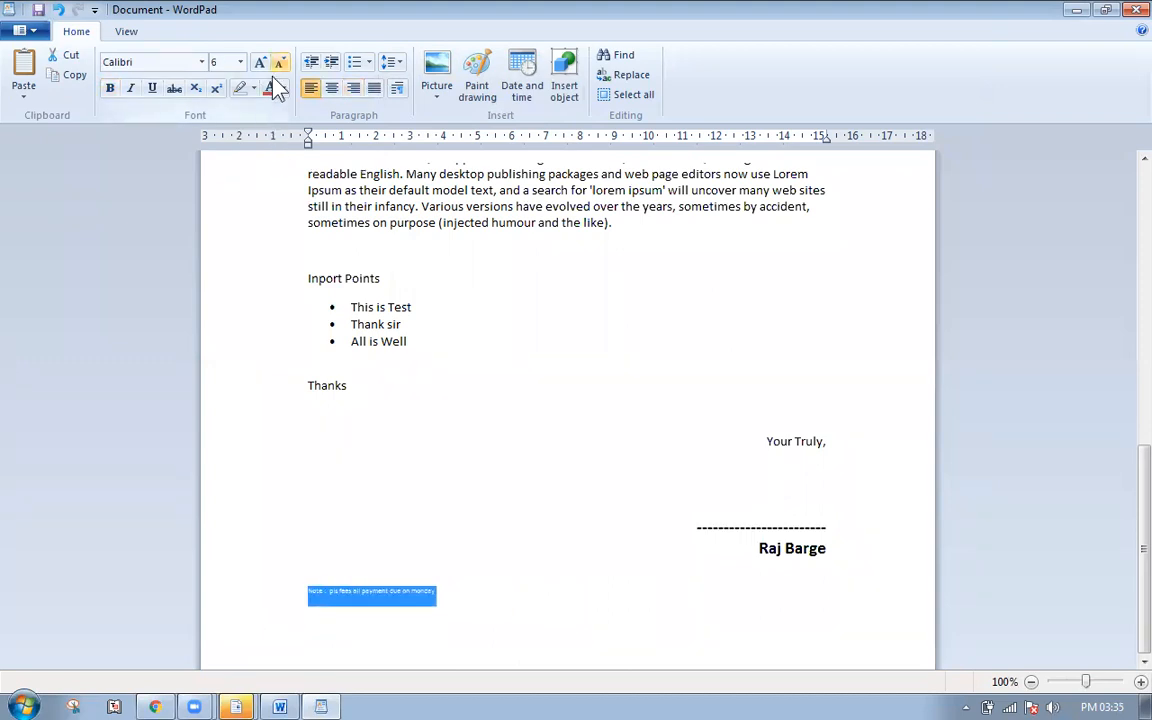
pyautogui.click(497, 570)
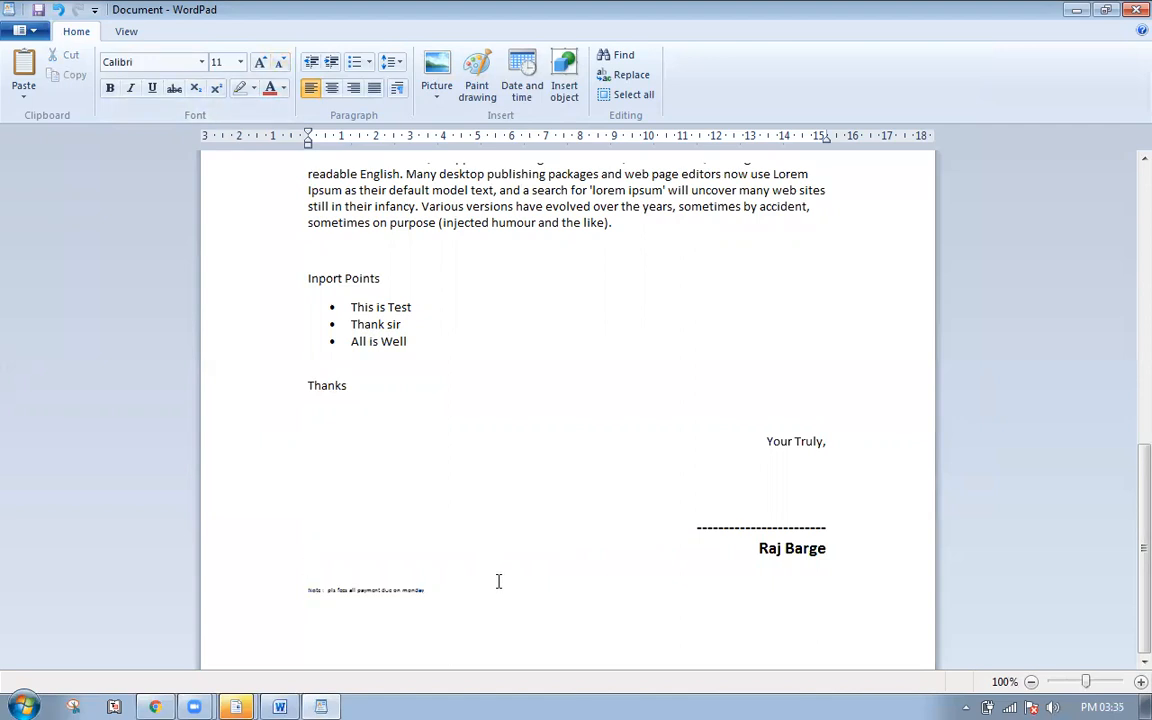
pyautogui.scroll(15, 498, 581)
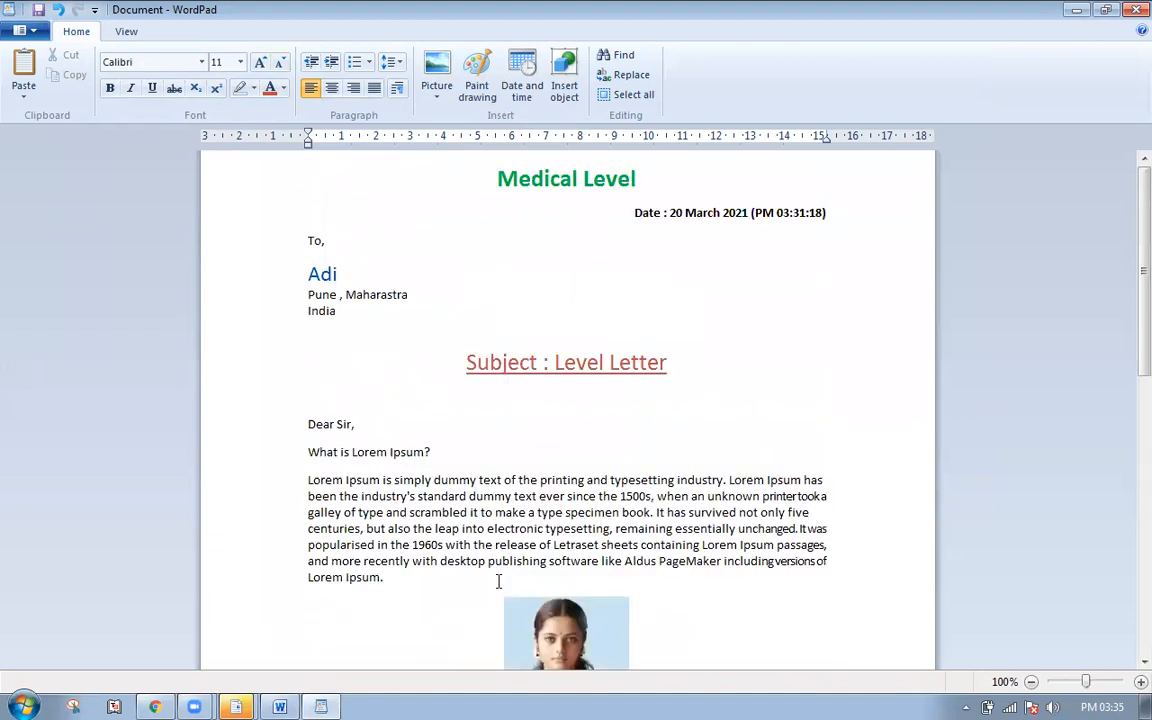